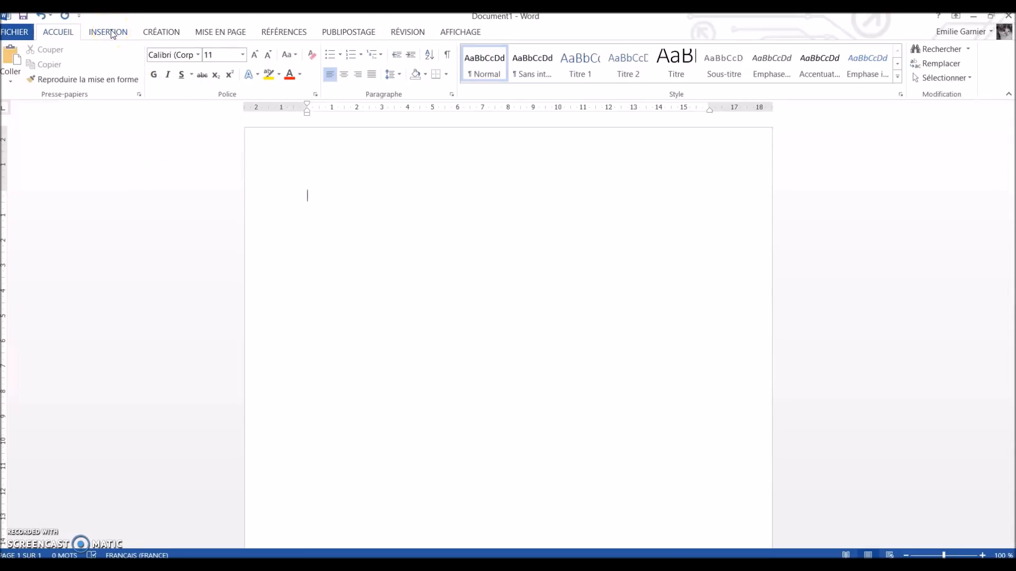
- Search the computer for the Word application and return to the blank document
mouse_move(448, 565)
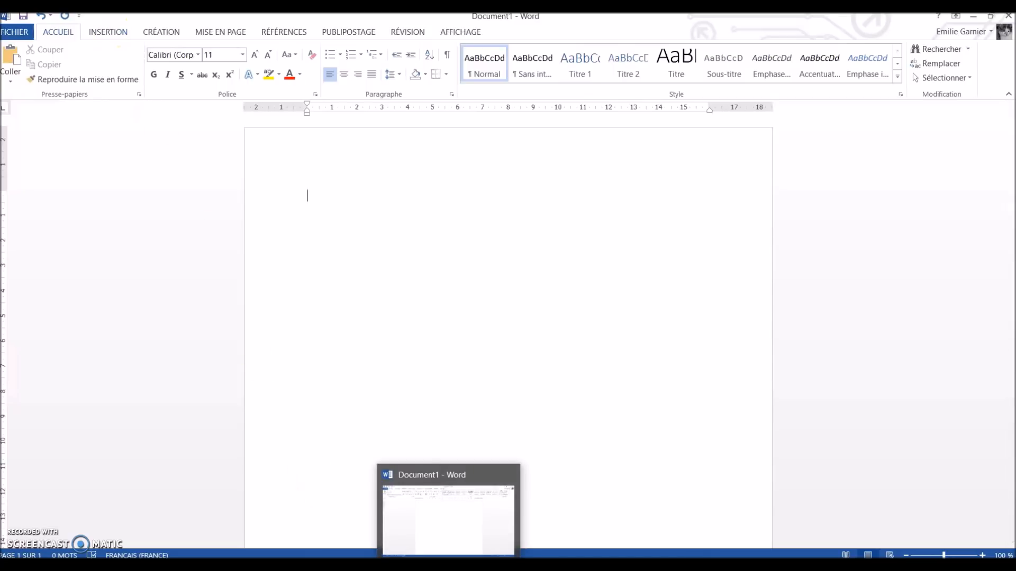
left_click(14, 31)
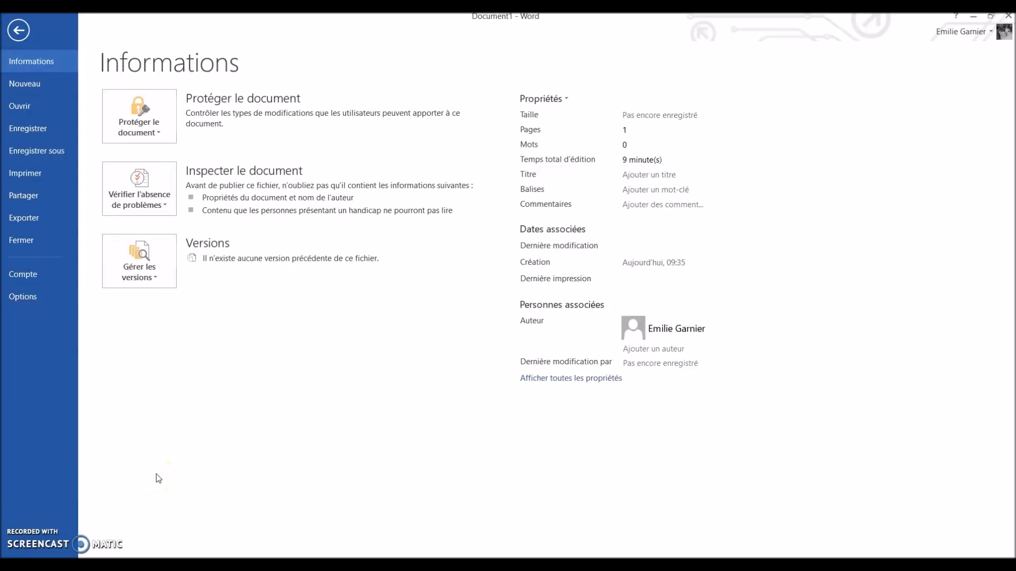
key("super")
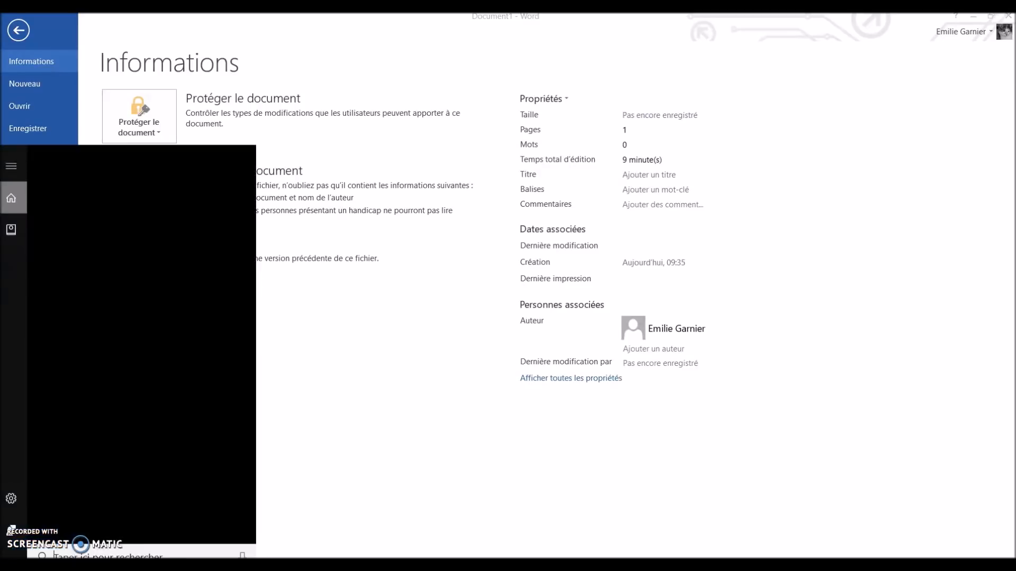
type("word")
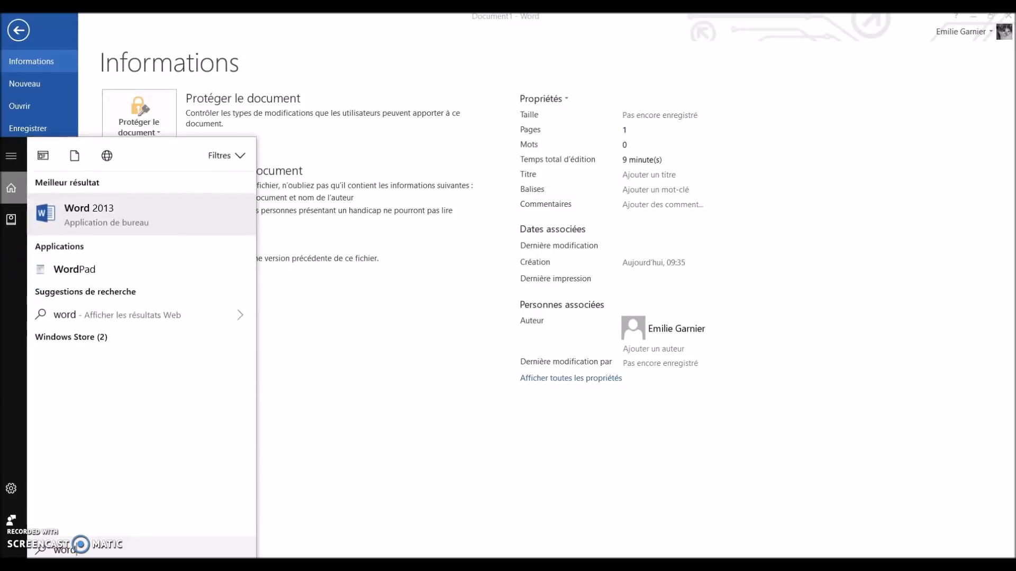
key("Return")
left_click(18, 30)
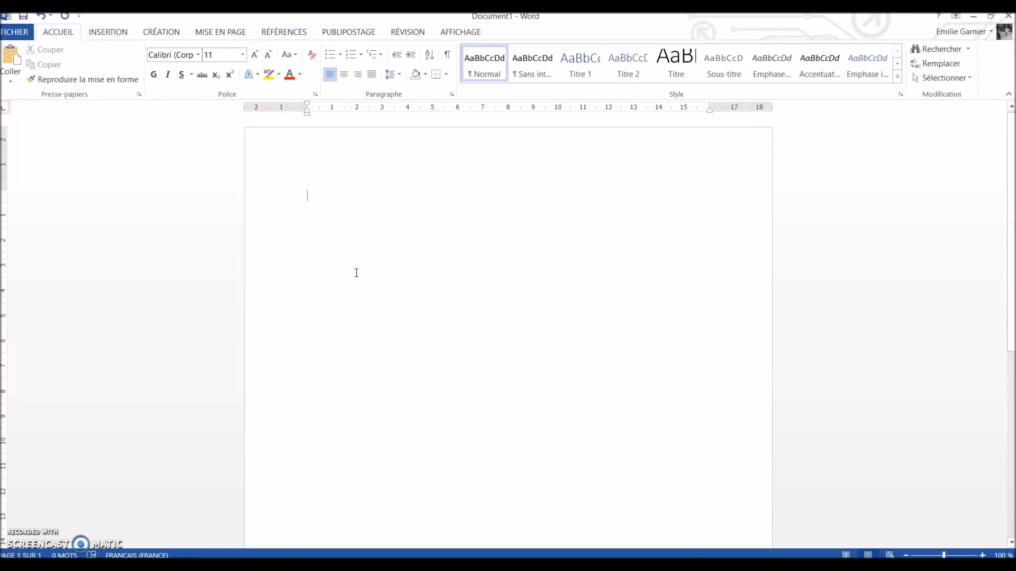
- Switch to Chrome and copy the "Souvenir précieux" film-frame image from its open Google Images result
left_click(148, 557)
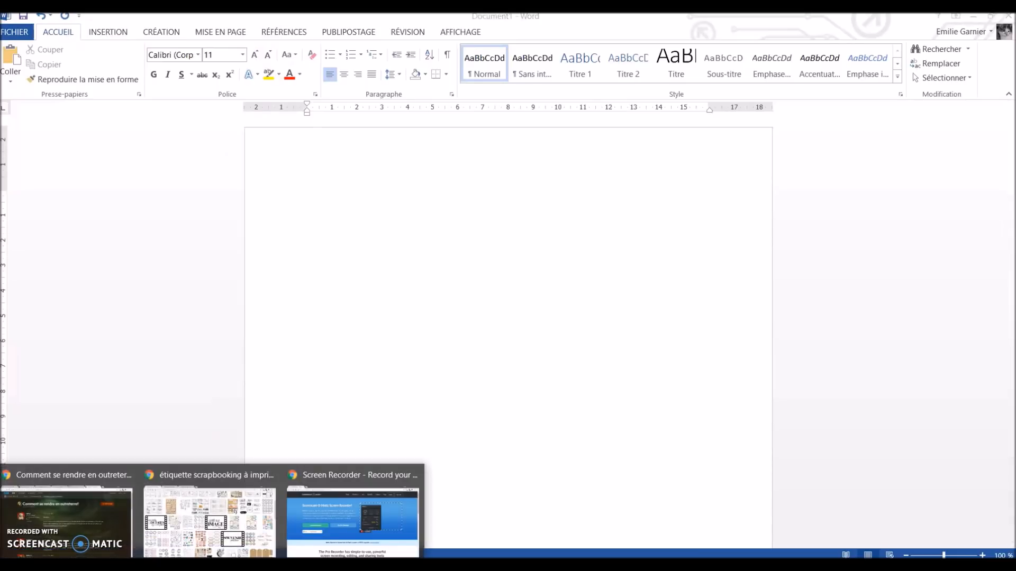
left_click(151, 551)
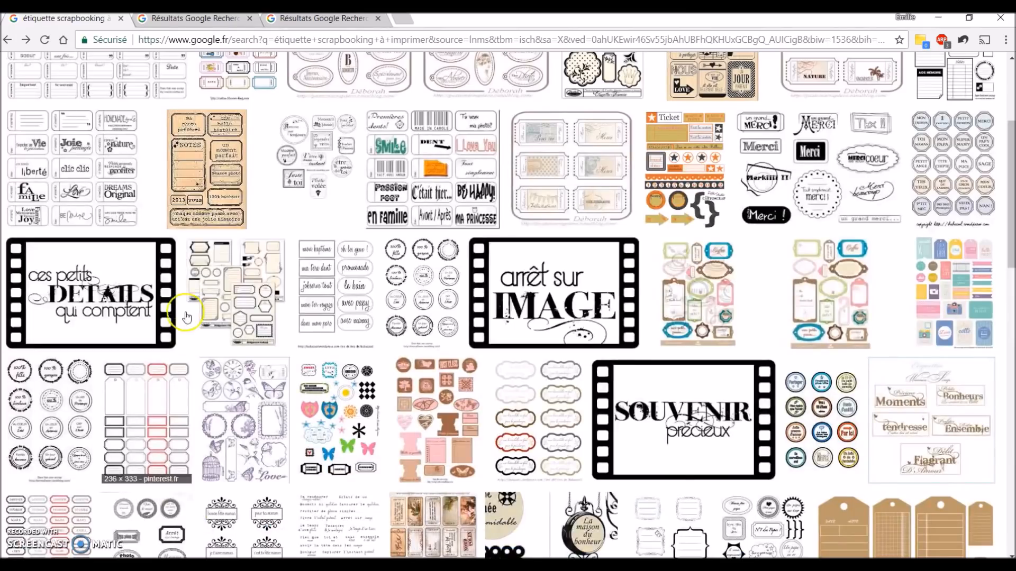
scroll(328, 361, "up", 10)
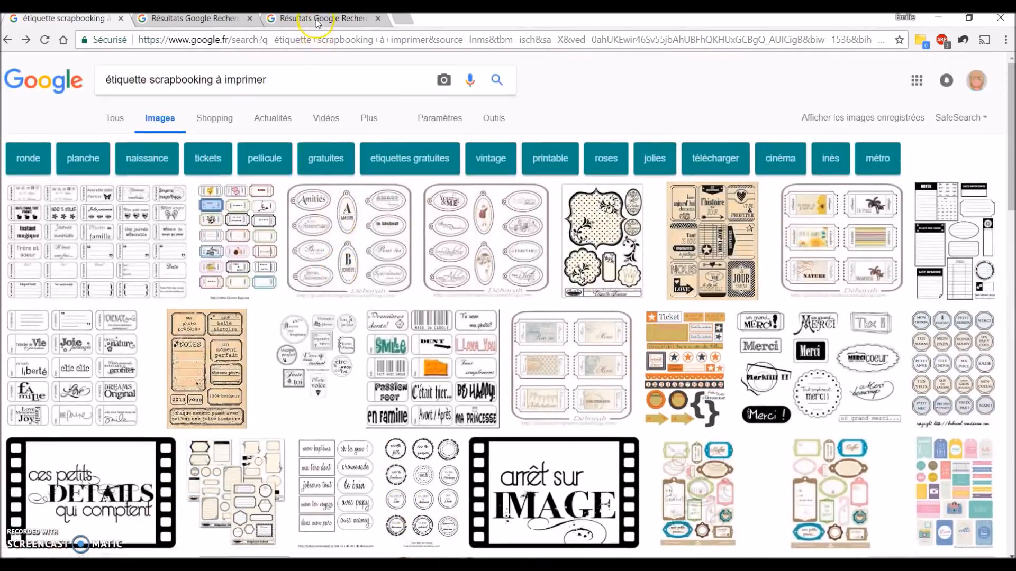
left_click(317, 19)
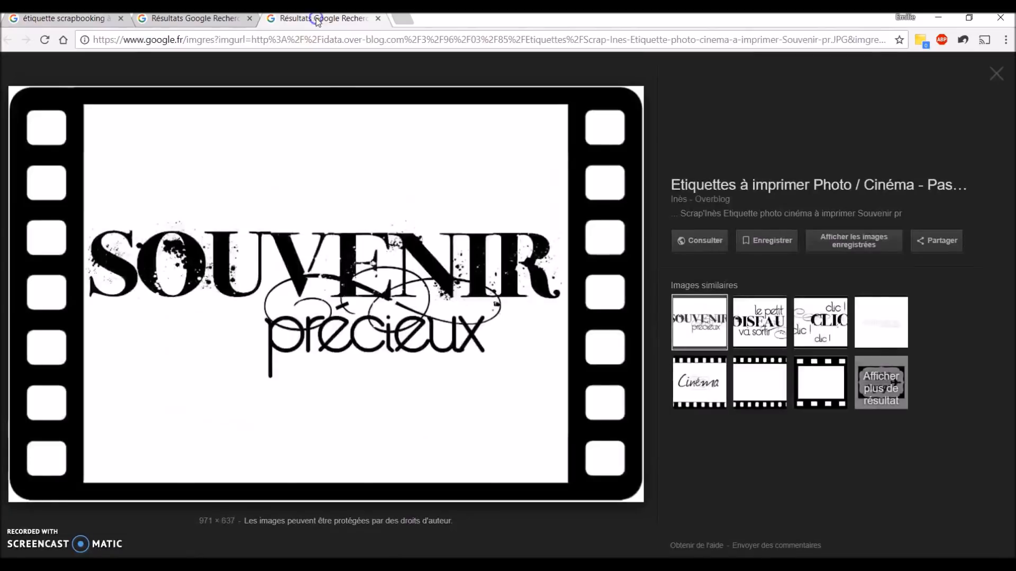
right_click(434, 174)
left_click(488, 309)
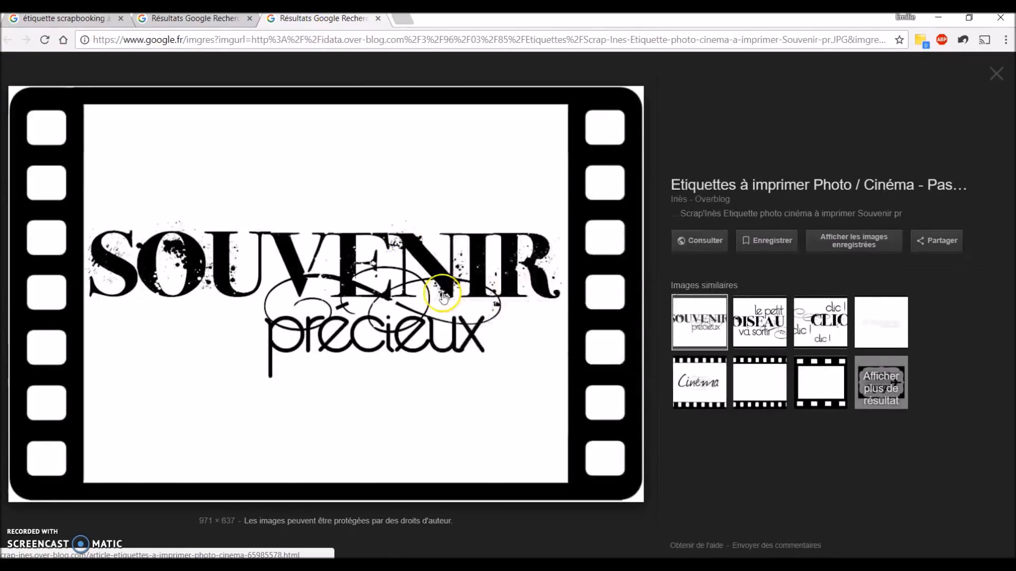
- Switch back to Word and paste the copied film-frame image at the start of the blank page
key("alt+Tab")
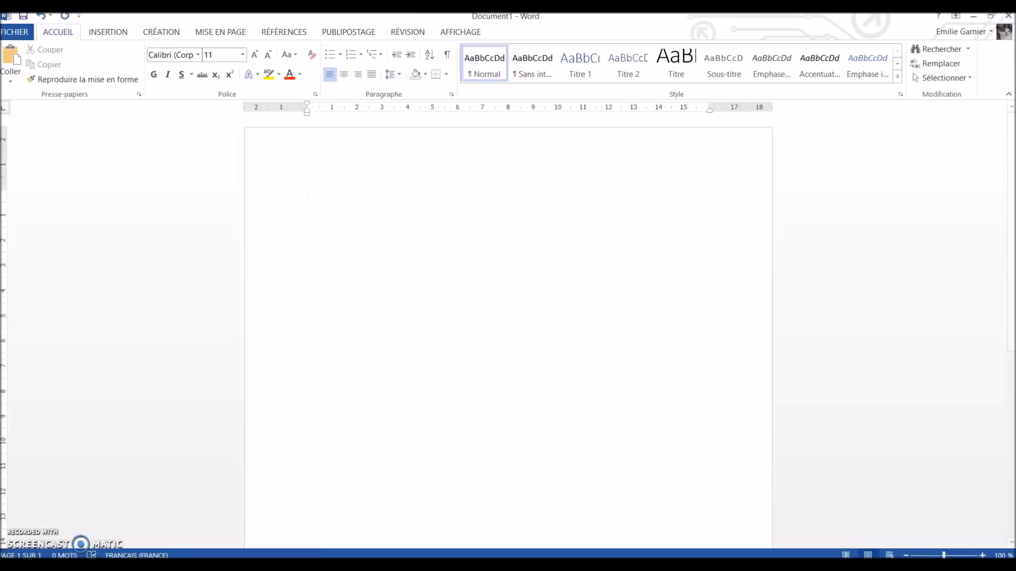
right_click(359, 211)
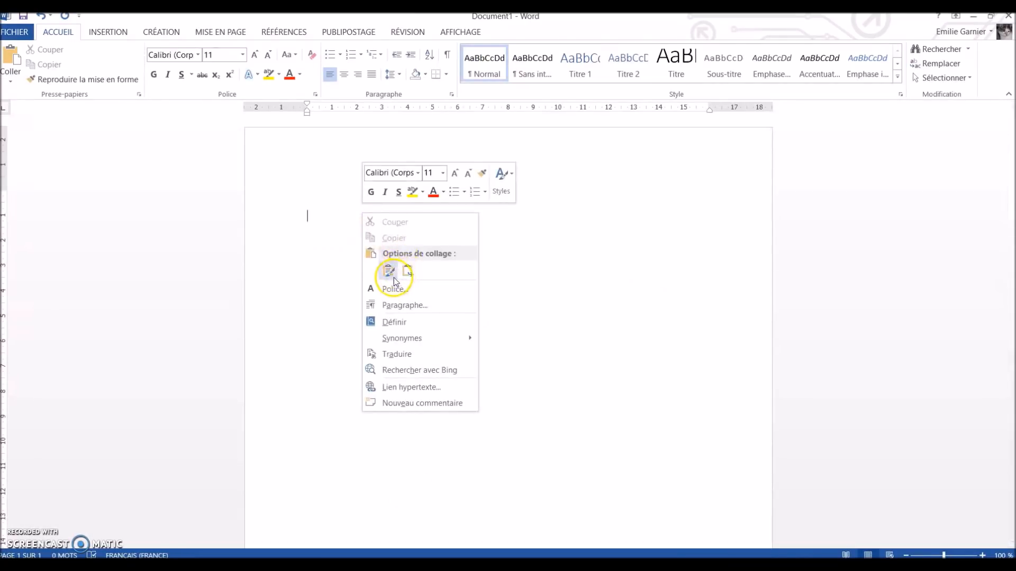
left_click(390, 272)
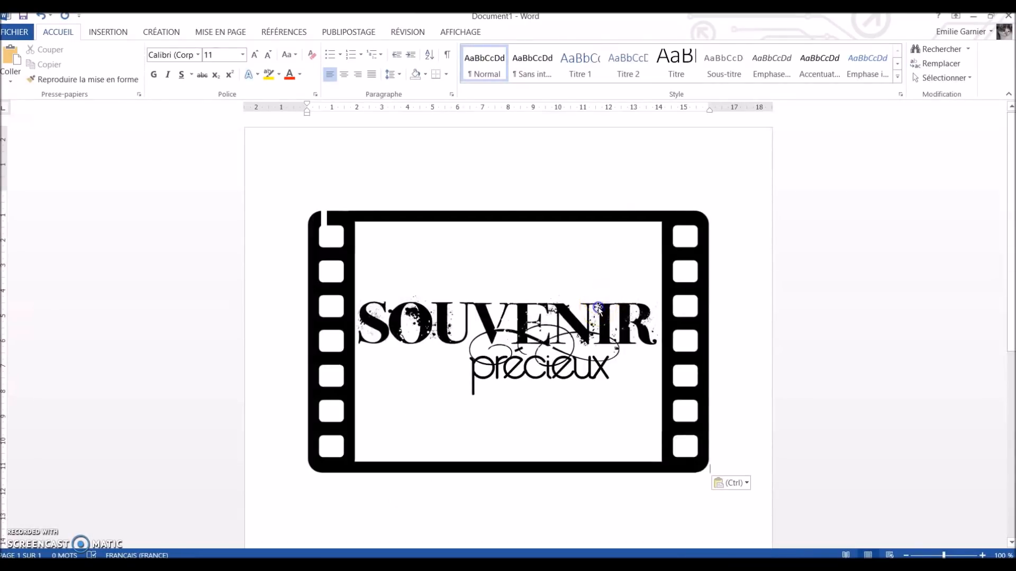
- Set the text wrapping of the "Souvenir précieux" image to Rapproché
left_click(498, 278)
left_click(506, 127)
left_click(537, 348)
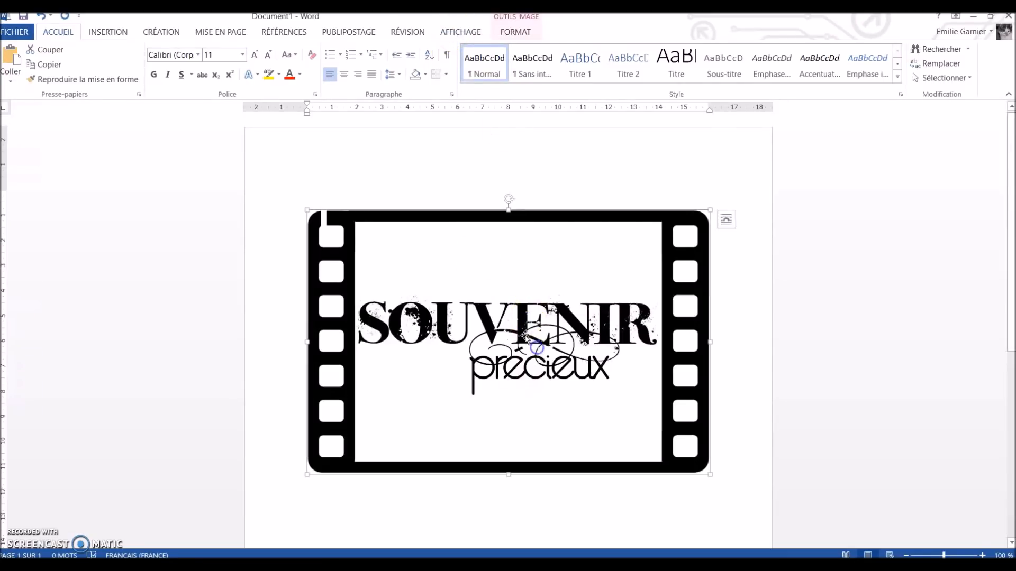
left_click(520, 37)
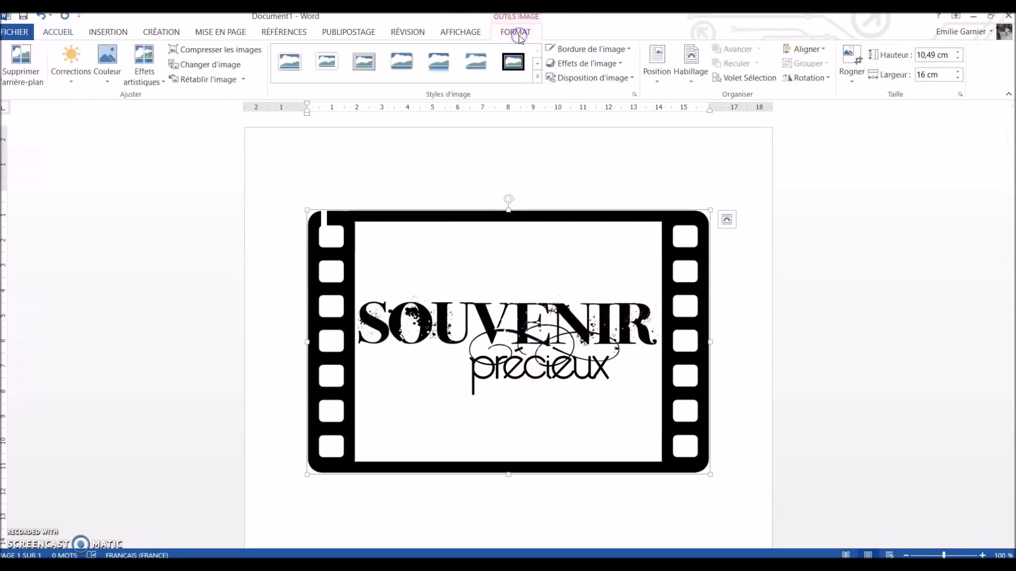
left_click(686, 84)
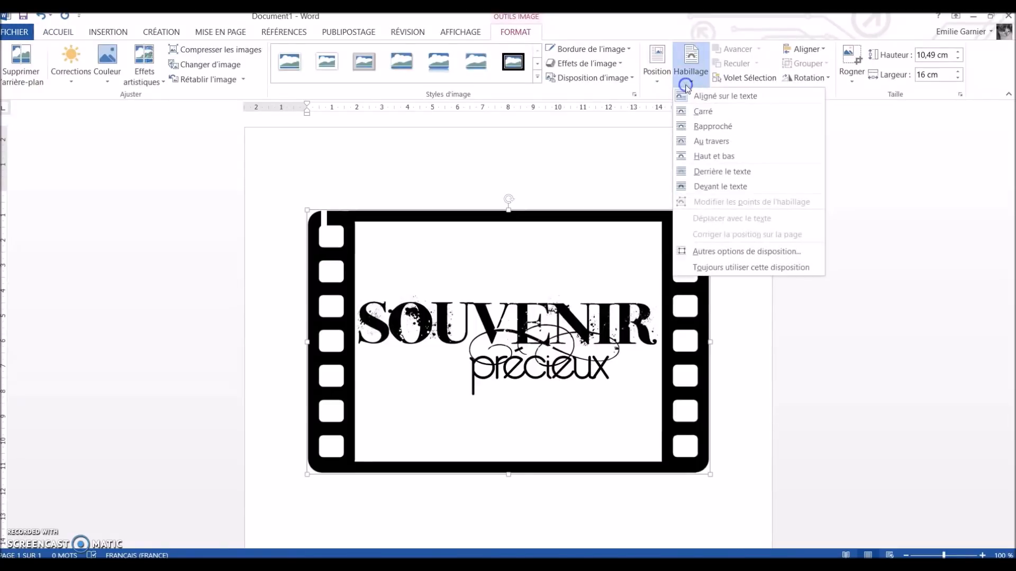
left_click(700, 130)
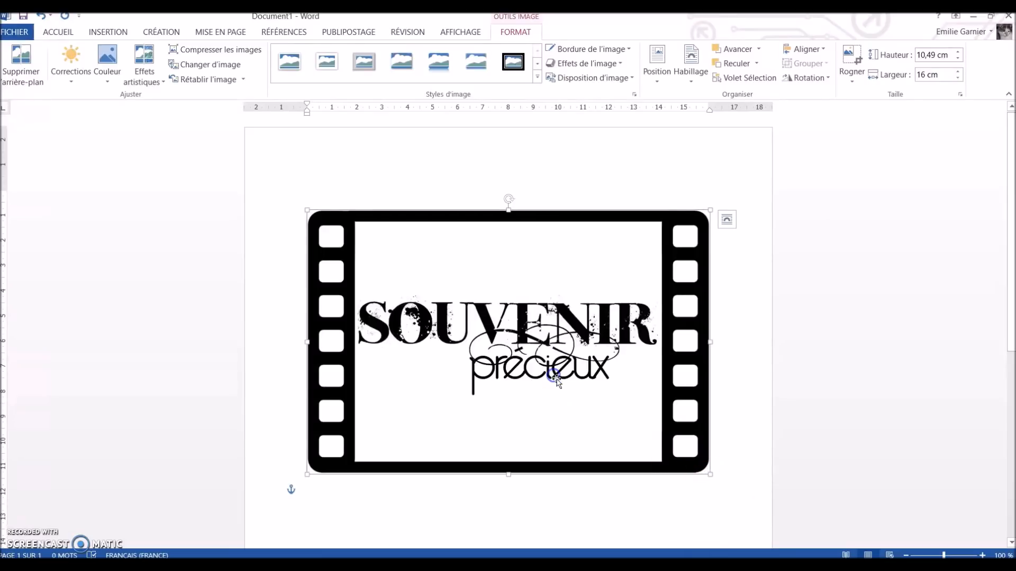
- Shrink the "Souvenir précieux" image to about 7.91 × 5.19 cm and move it to the page's upper-left margin corner
left_click_drag(710, 475, 506, 340)
left_click(421, 277)
left_click_drag(578, 263, 374, 230)
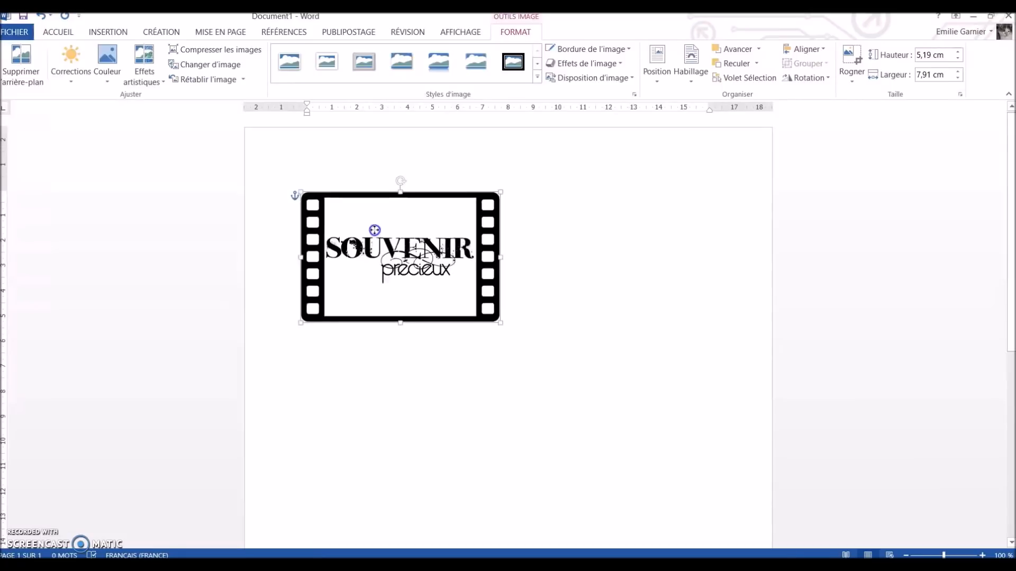
left_click(615, 305)
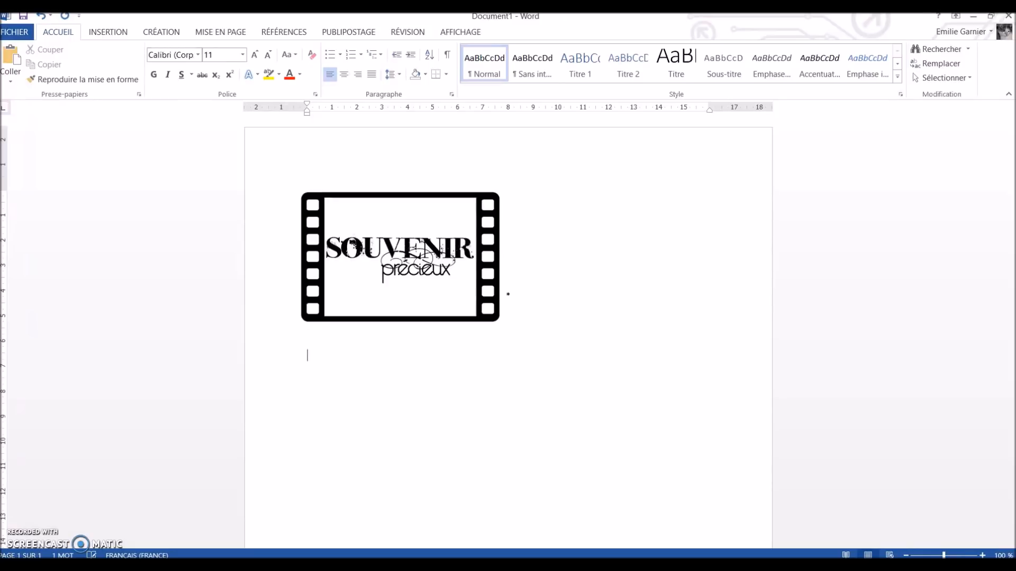
- Switch to Chrome and copy the sheet of black-and-white lined labels from the scrap2sam image result
left_click(123, 566)
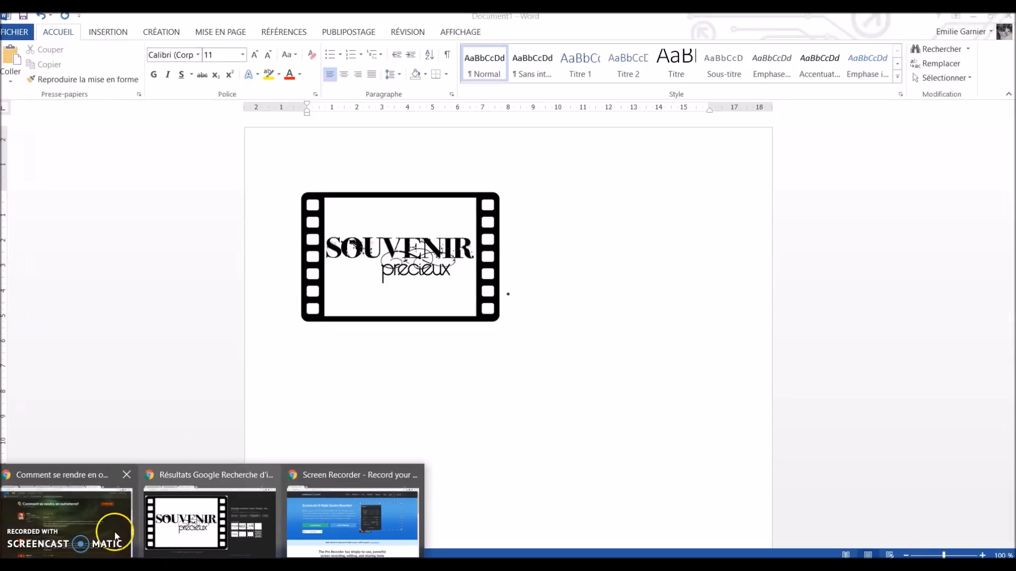
left_click(176, 512)
left_click(216, 20)
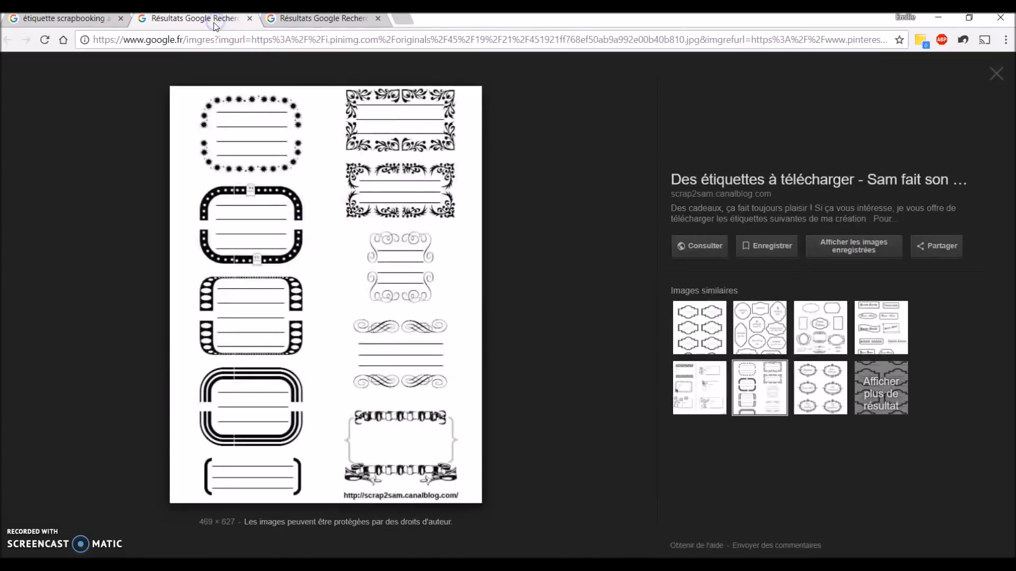
right_click(379, 181)
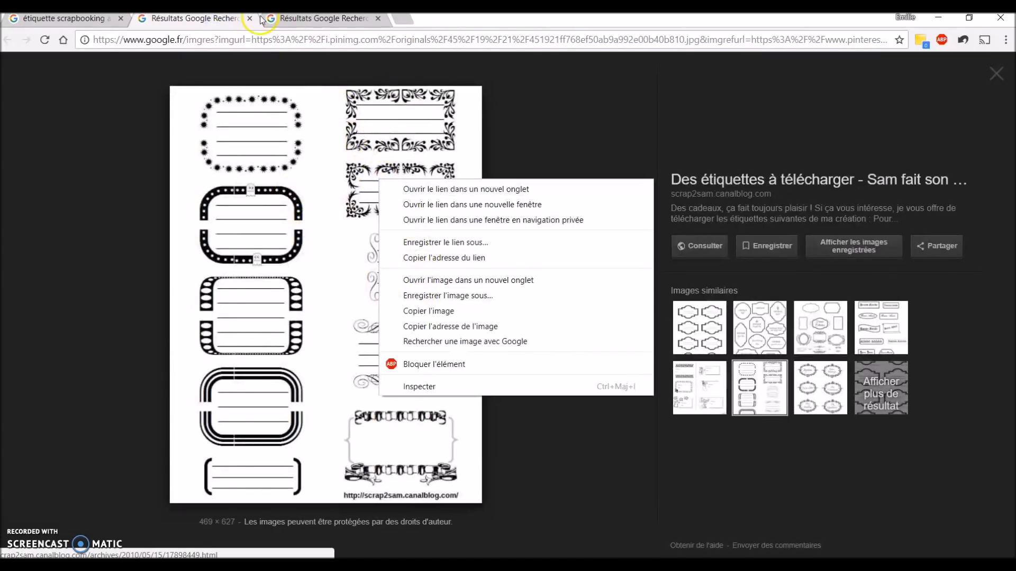
left_click(231, 59)
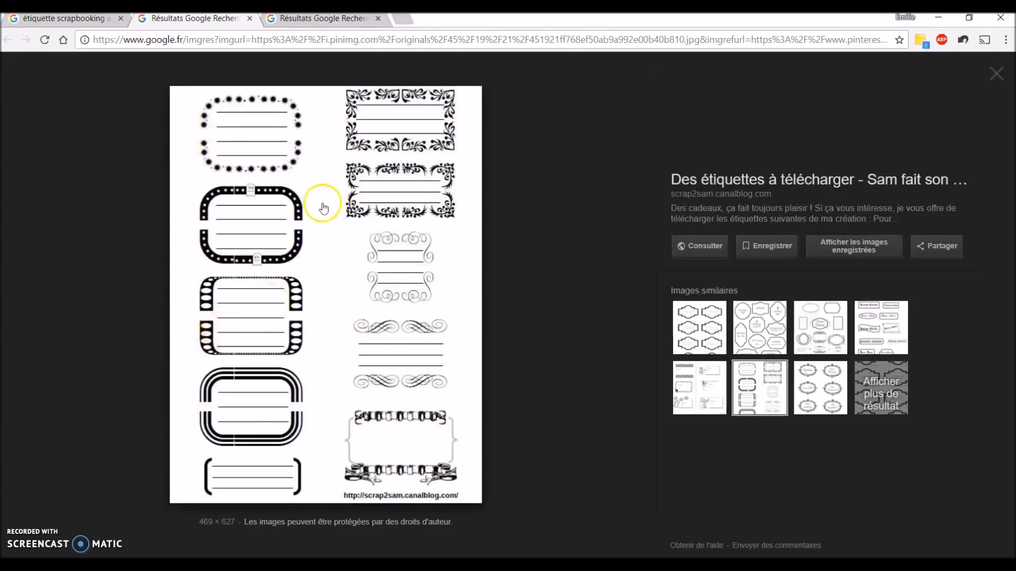
right_click(340, 213)
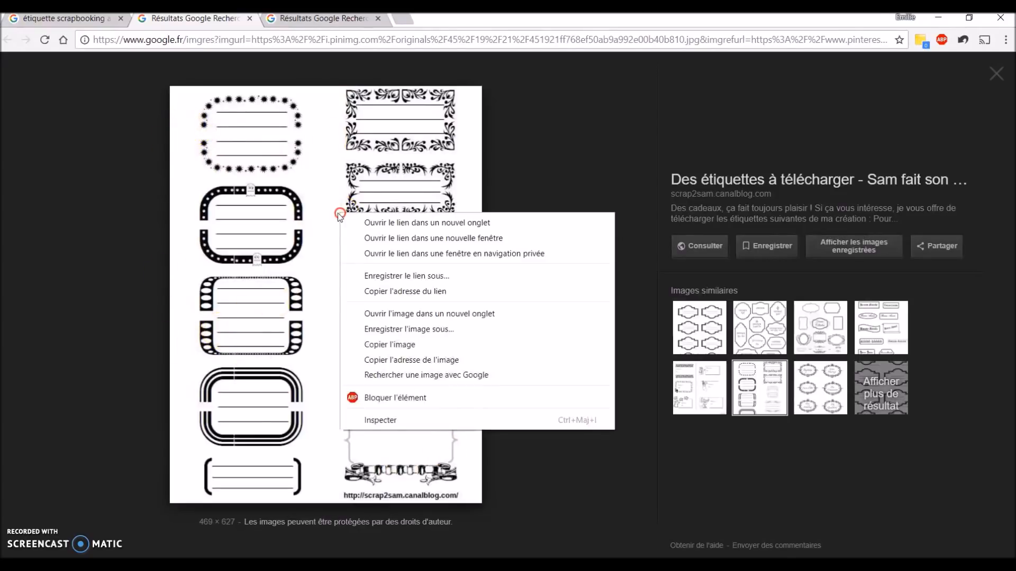
left_click(391, 344)
- Switch back to Word and paste the copied label sheet below the "Souvenir précieux" image
key("alt+Tab")
right_click(417, 390)
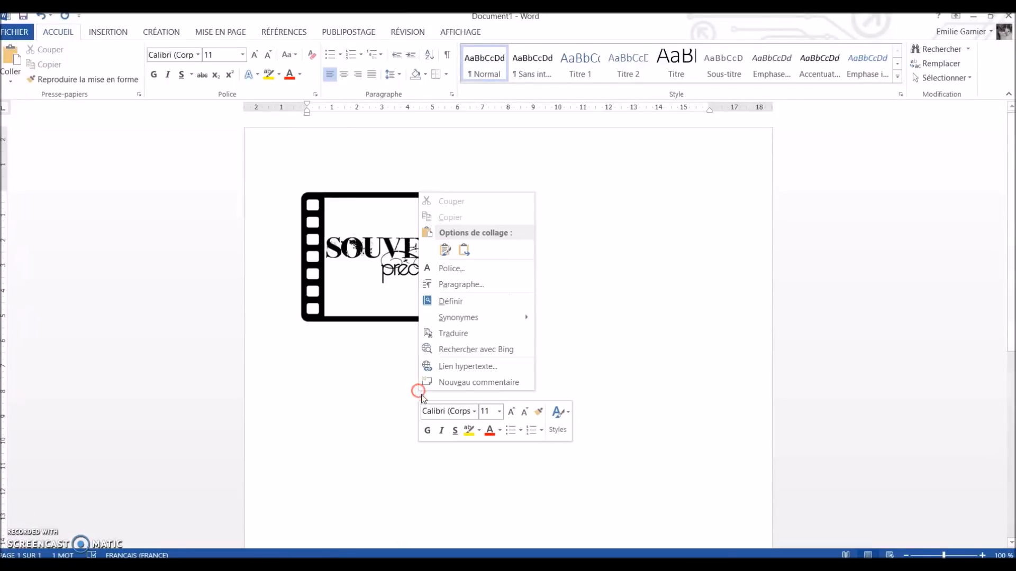
left_click(447, 253)
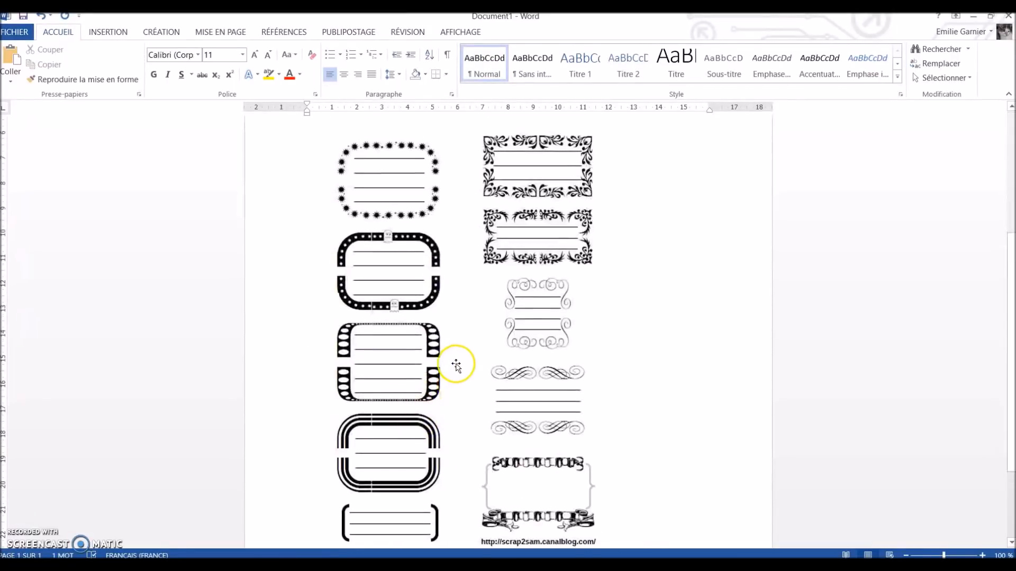
- Set the text wrapping of the pasted label sheet to Rapproché
left_click(515, 32)
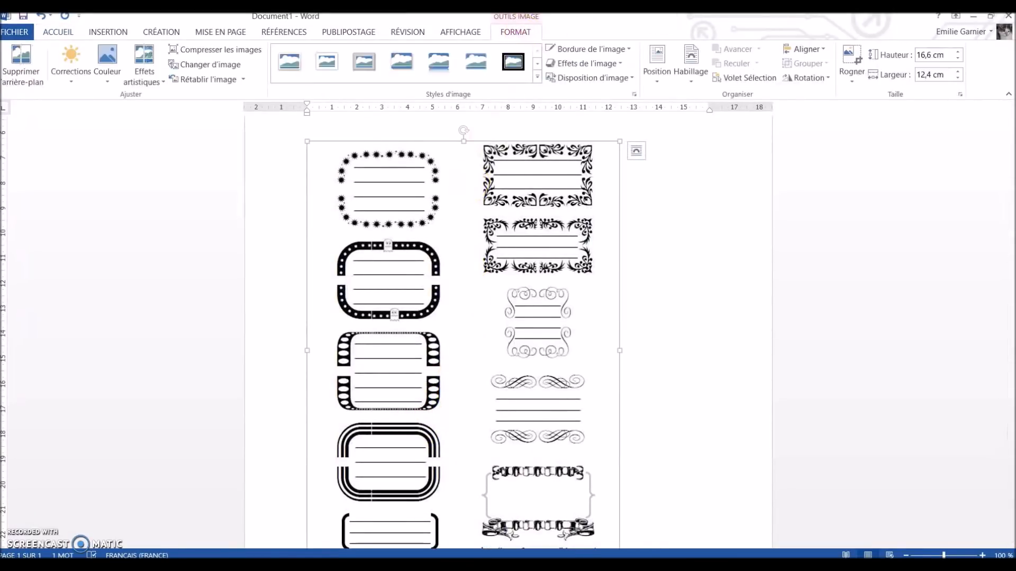
left_click(690, 58)
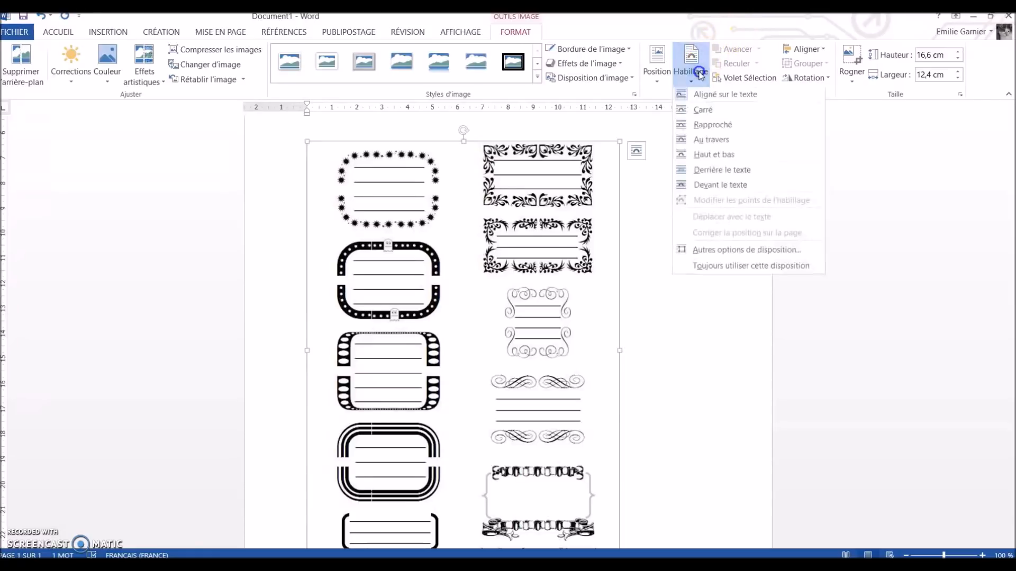
left_click(709, 128)
left_click(453, 301)
- Crop the label sheet on all four sides to keep only the lined film-strip label, third in the first column
scroll(454, 301, "down", 3)
scroll(445, 296, "up", 1)
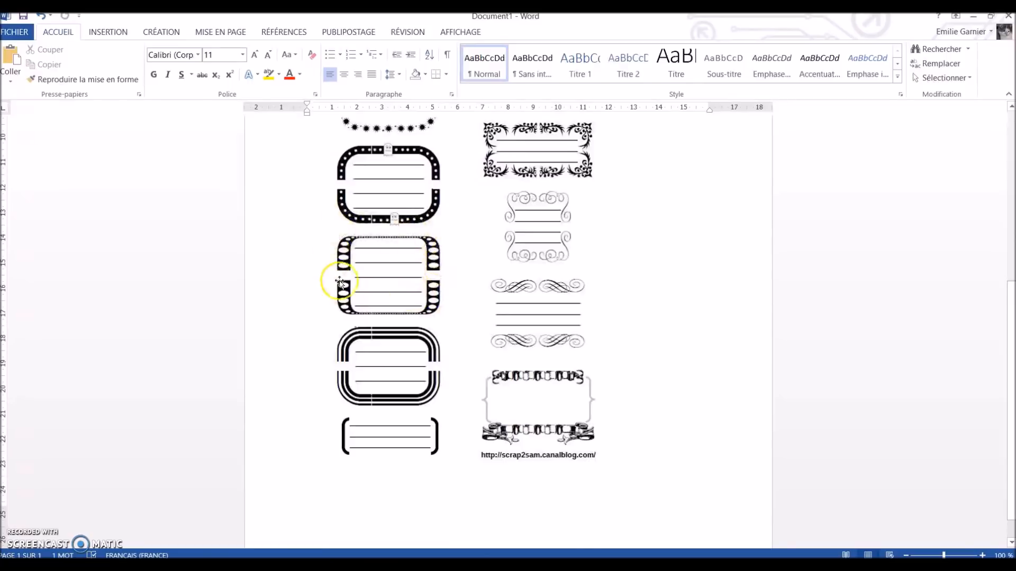
left_click(506, 216)
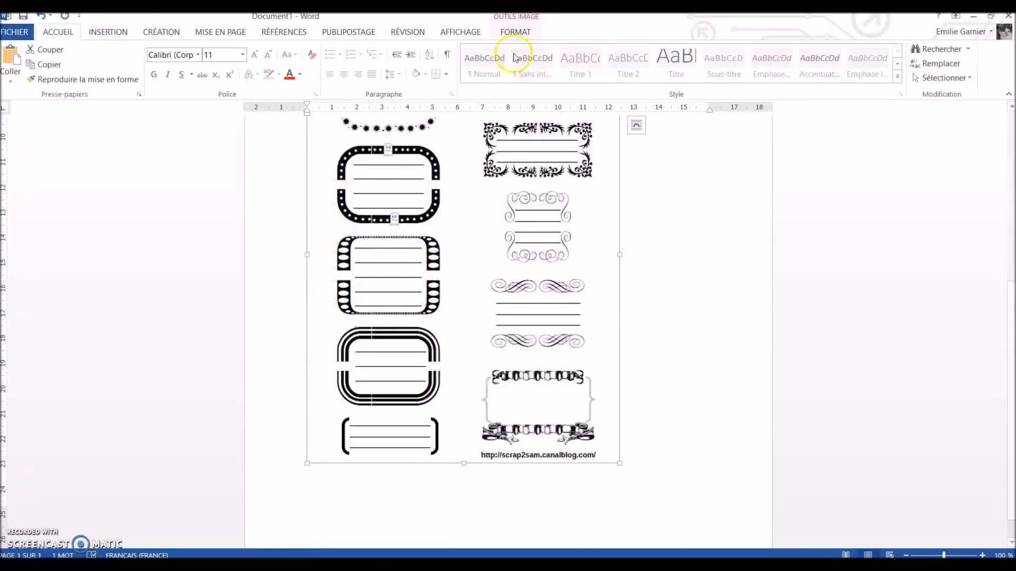
left_click(509, 33)
left_click(851, 53)
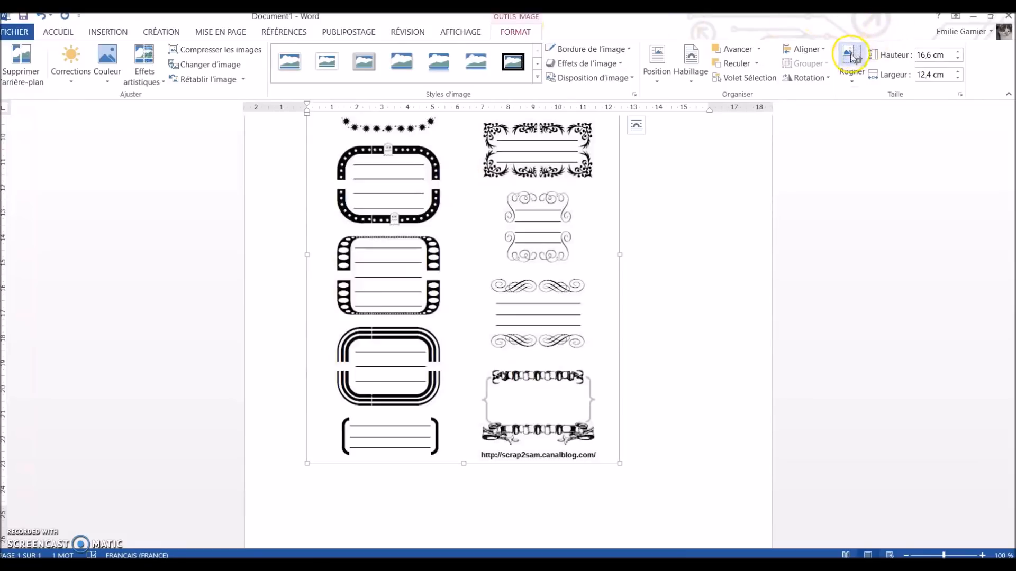
scroll(465, 347, "up", 3)
scroll(466, 347, "up", 1)
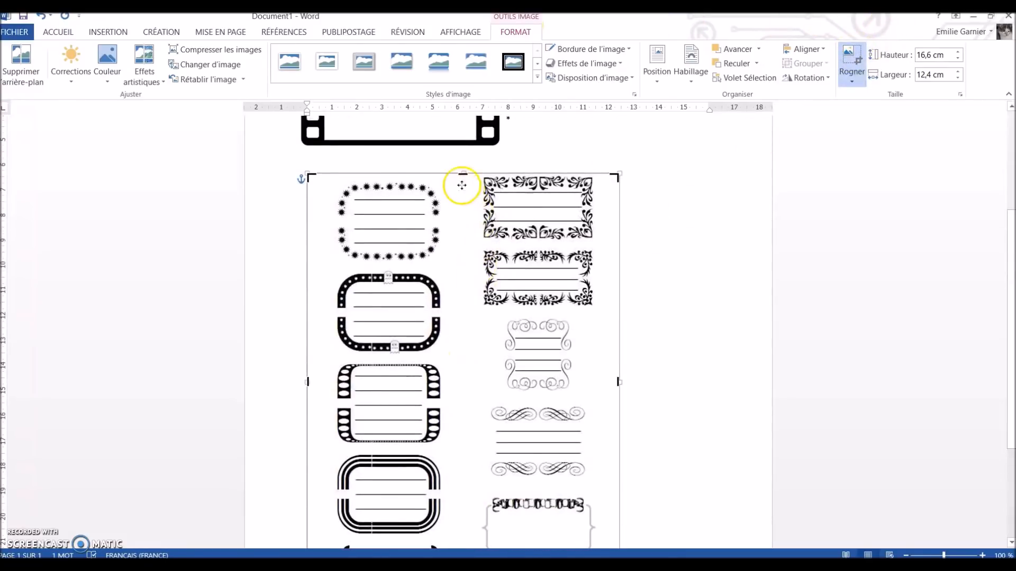
left_click_drag(462, 173, 468, 357)
scroll(467, 356, "down", 5)
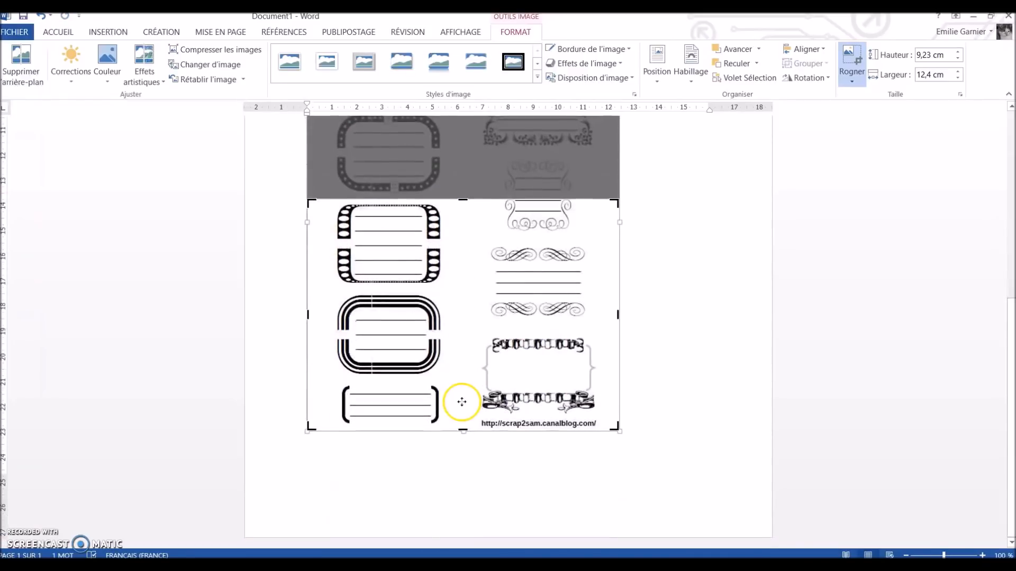
left_click_drag(461, 430, 483, 287)
left_click_drag(617, 243, 446, 245)
left_click_drag(306, 244, 329, 244)
left_click(732, 253)
- Move the cropped film-strip label to the right of the "Souvenir précieux" image and deselect it
left_click_drag(399, 363, 605, 191)
left_click(592, 325)
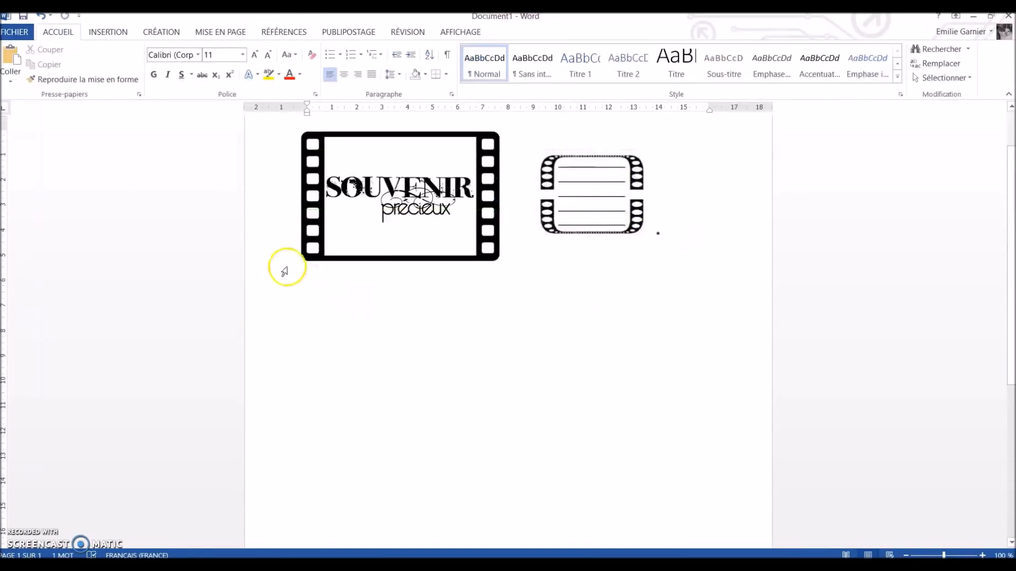
scroll(489, 403, "down", 3)
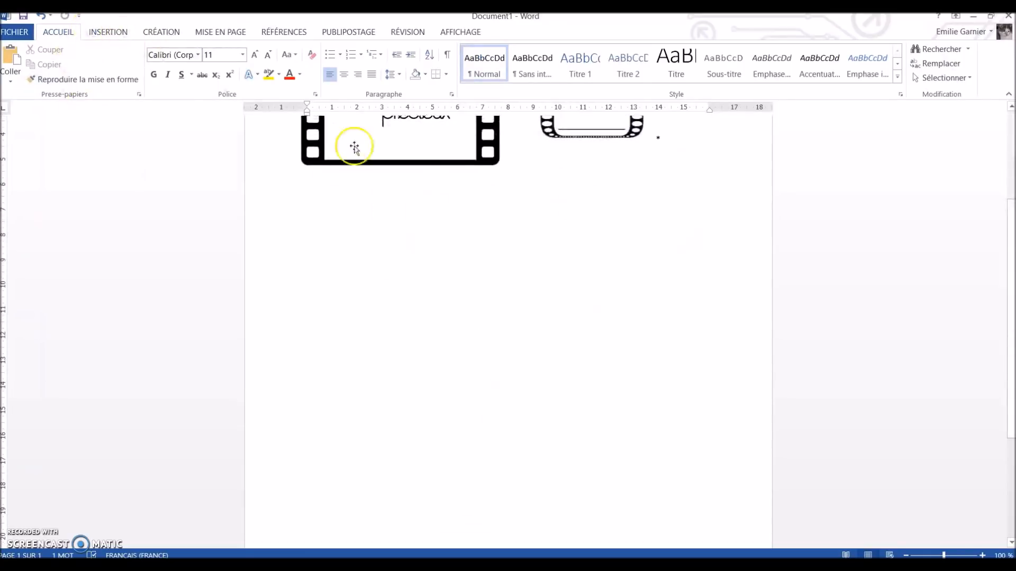
- Insert a rectangle with two snipped diagonal corners, about 12.51 cm wide and 2.12 cm high, below the film-strip images and deselect it
left_click(111, 33)
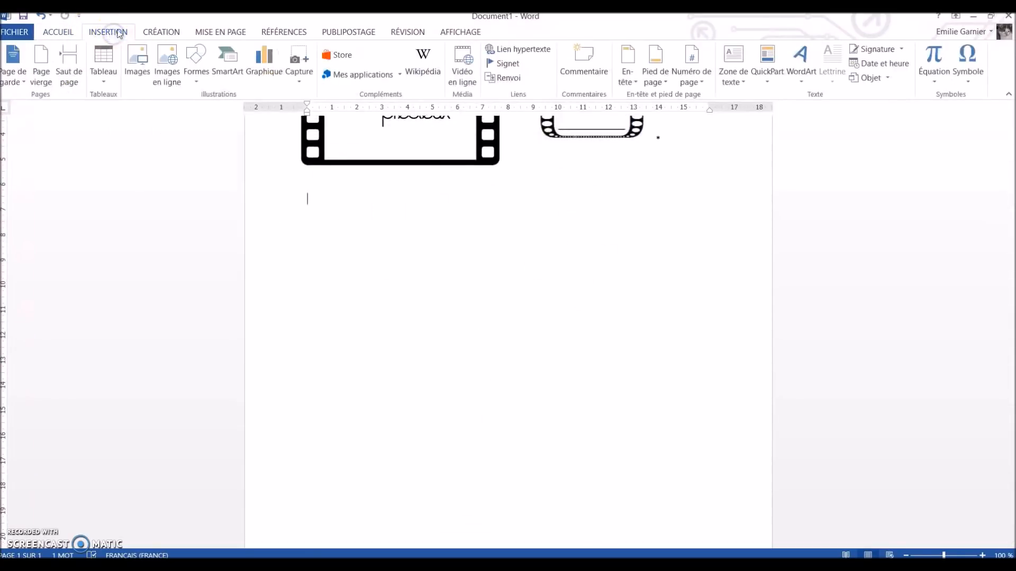
left_click(196, 68)
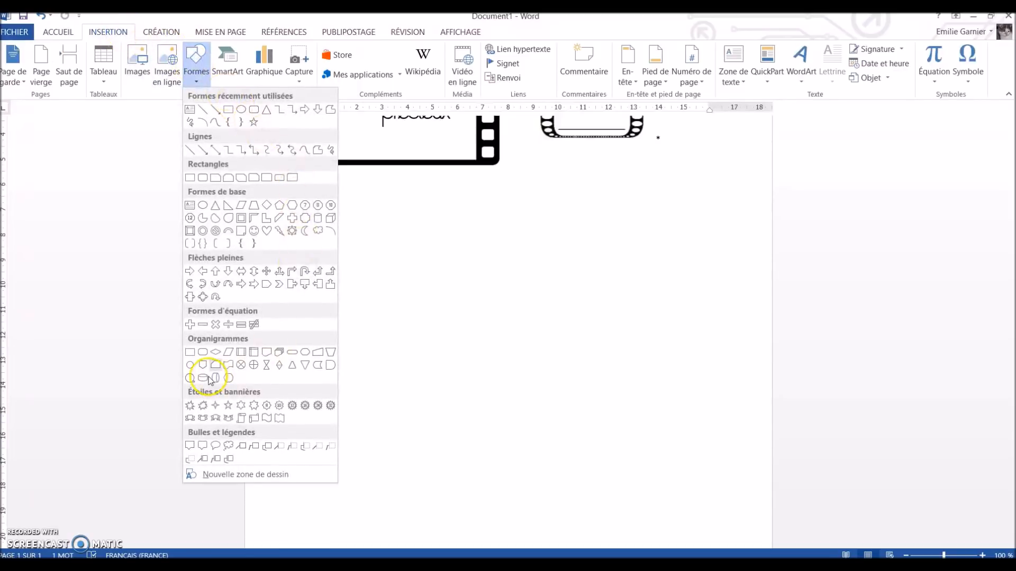
left_click(242, 178)
left_click_drag(313, 217, 629, 271)
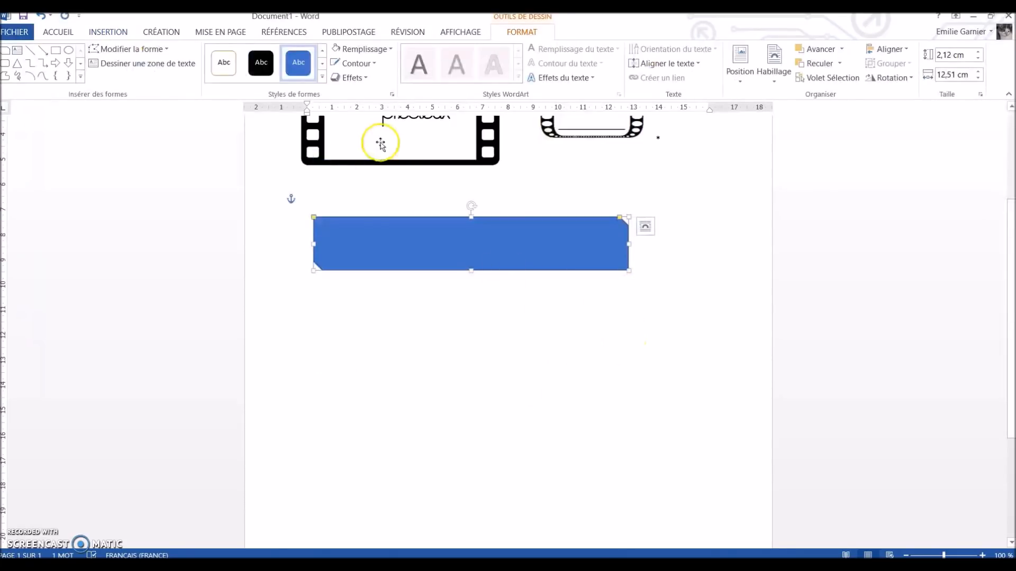
left_click(517, 390)
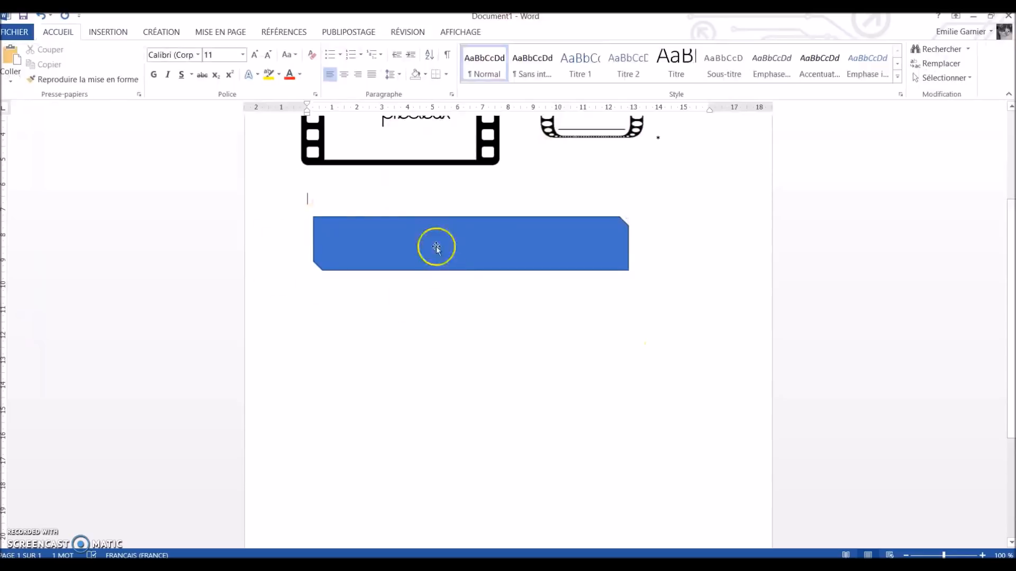
- Remove the fill from the snipped-corner rectangle and deselect it
left_click(367, 246)
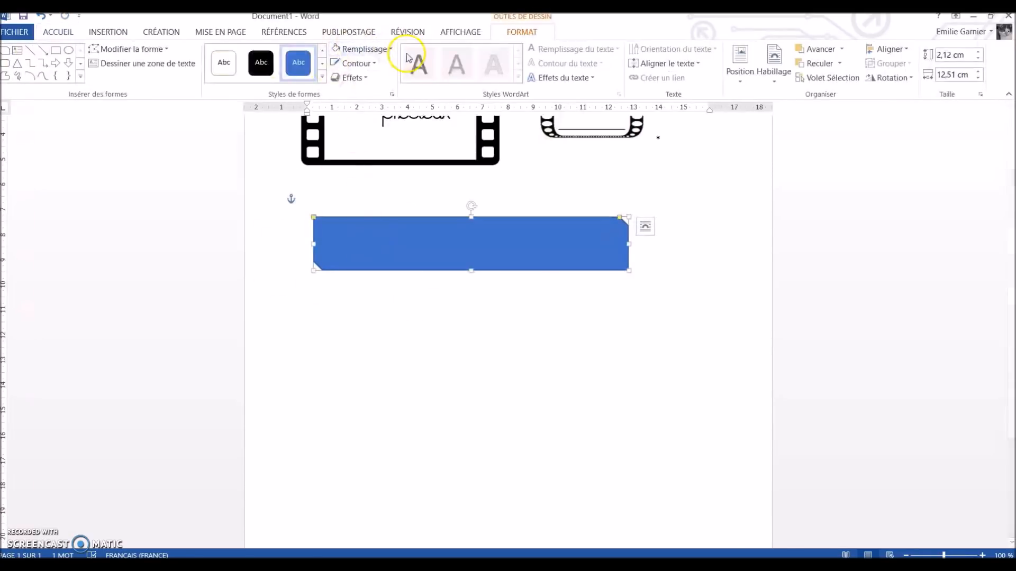
left_click(385, 50)
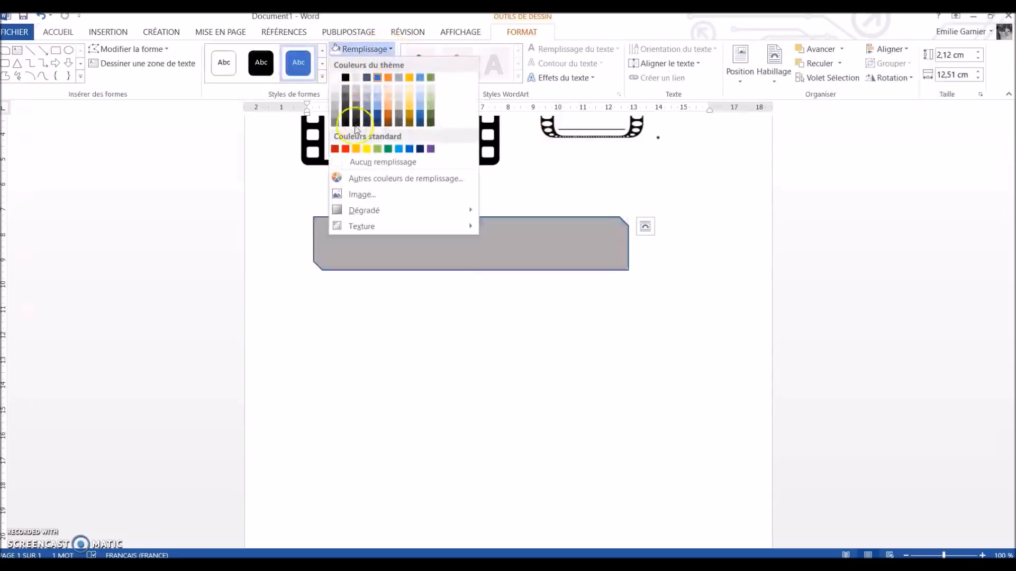
left_click(370, 163)
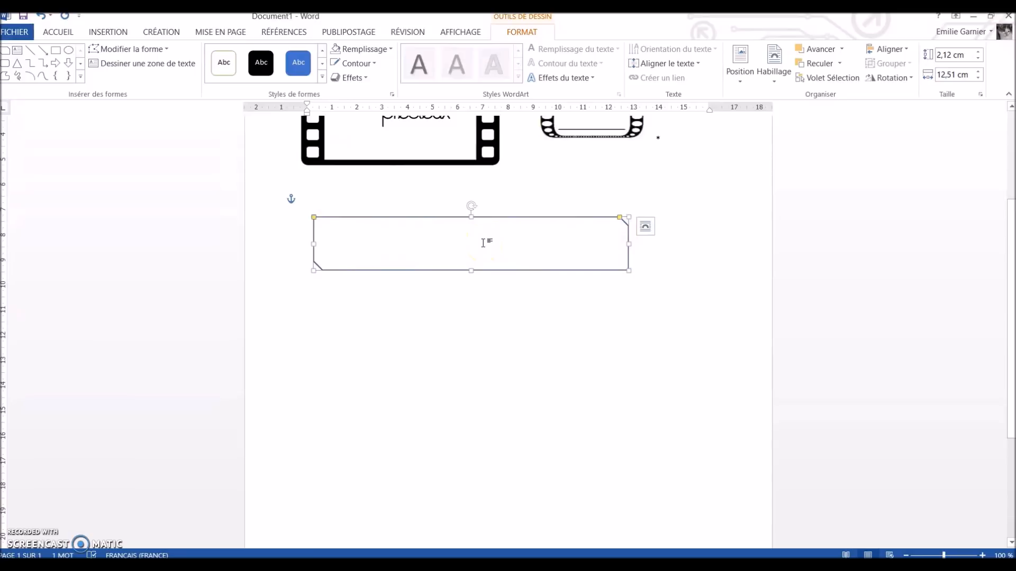
left_click(356, 224)
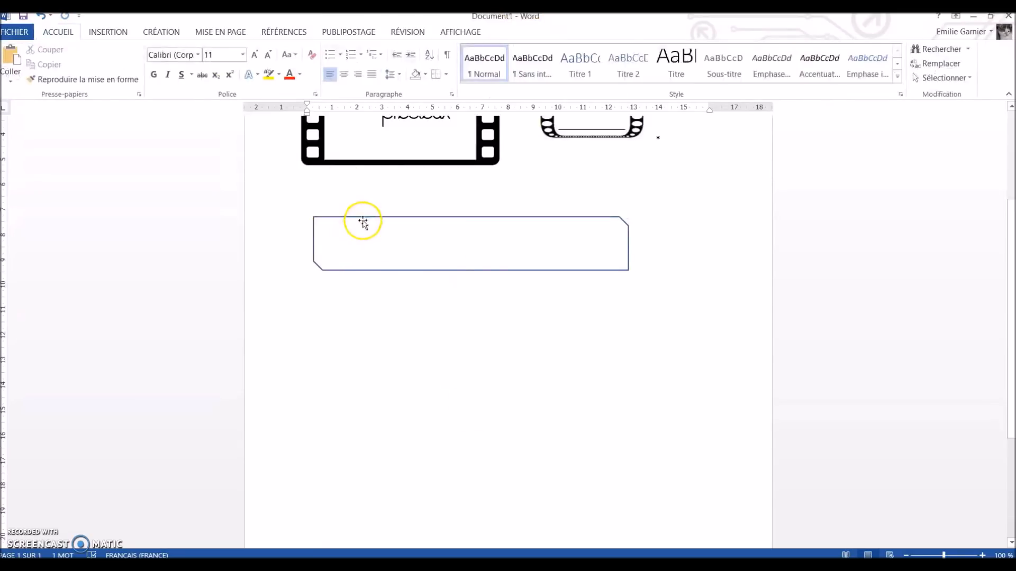
- Give the snipped-corner rectangle a black outline with a solid line style and deselect it
left_click(361, 218)
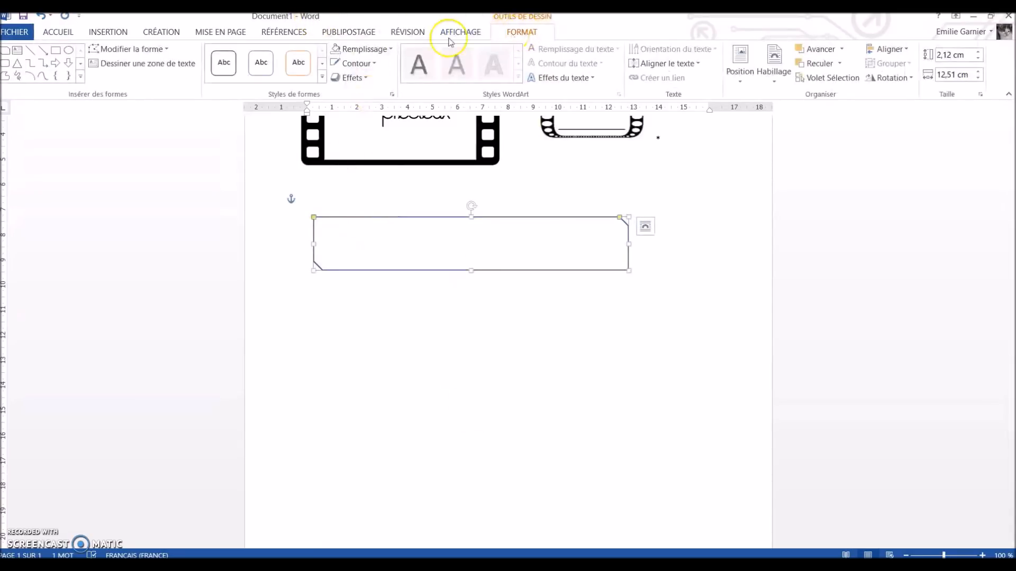
left_click(375, 64)
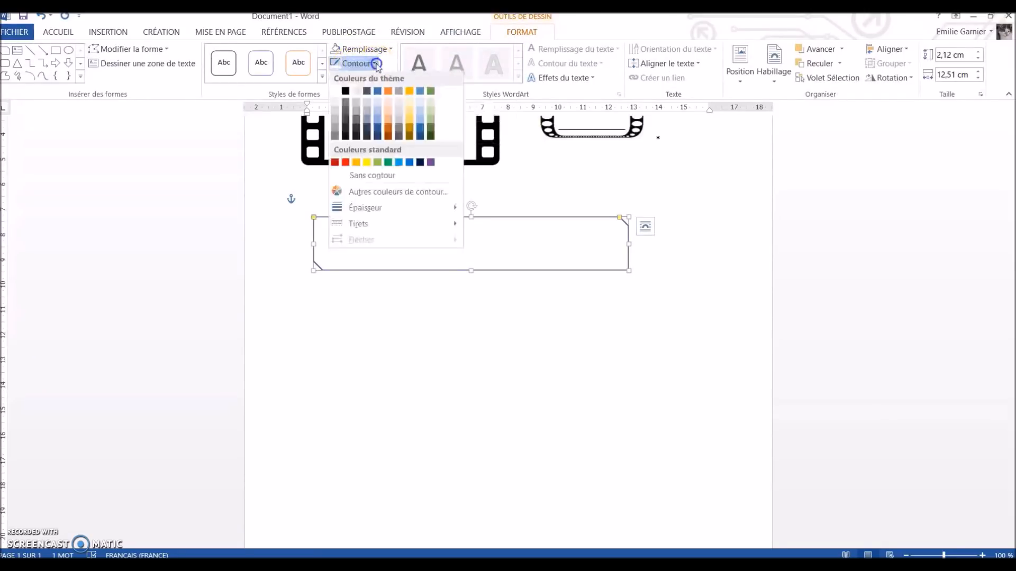
left_click(346, 93)
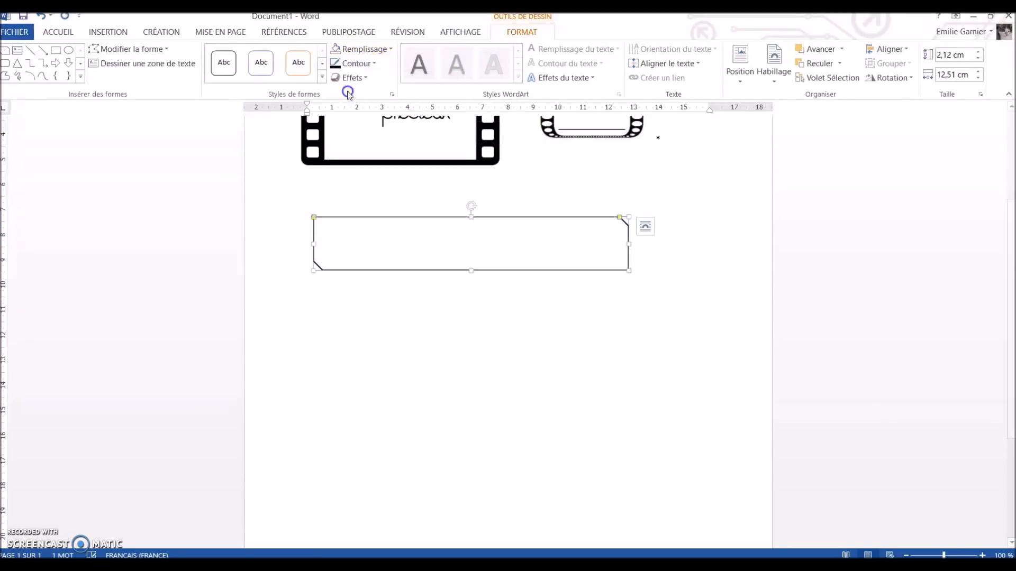
left_click(376, 64)
mouse_move(402, 209)
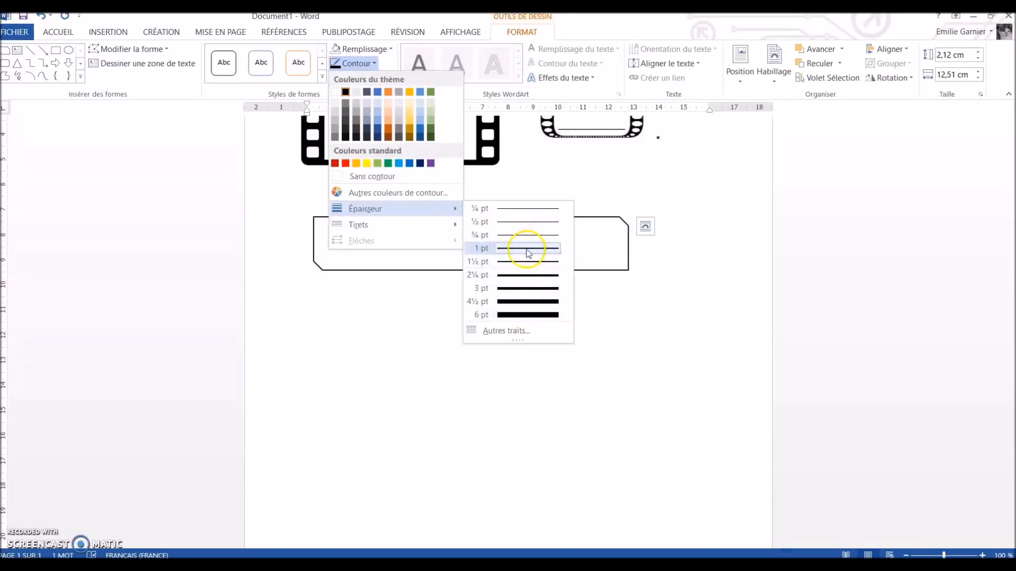
mouse_move(458, 232)
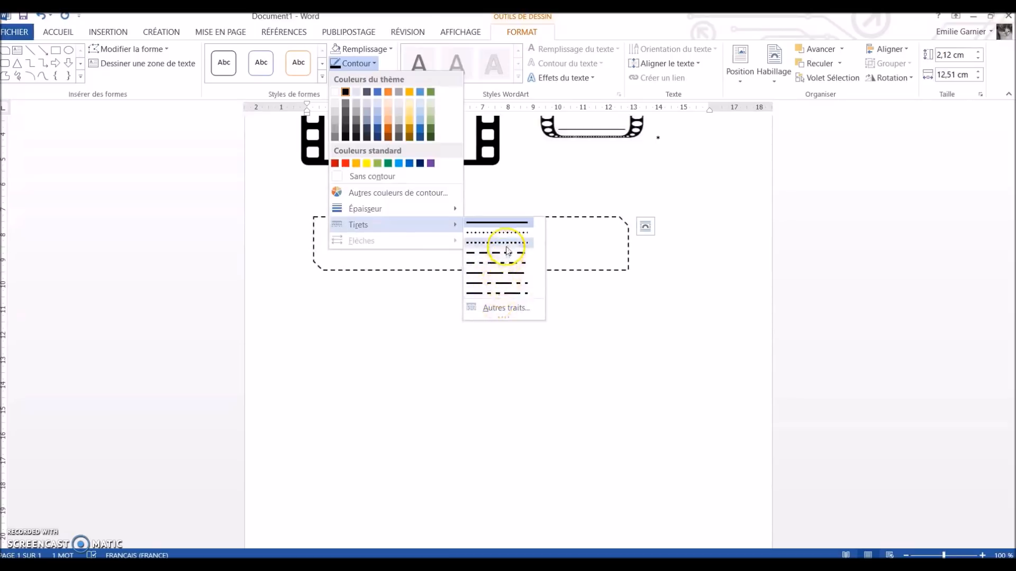
left_click(505, 223)
left_click(565, 324)
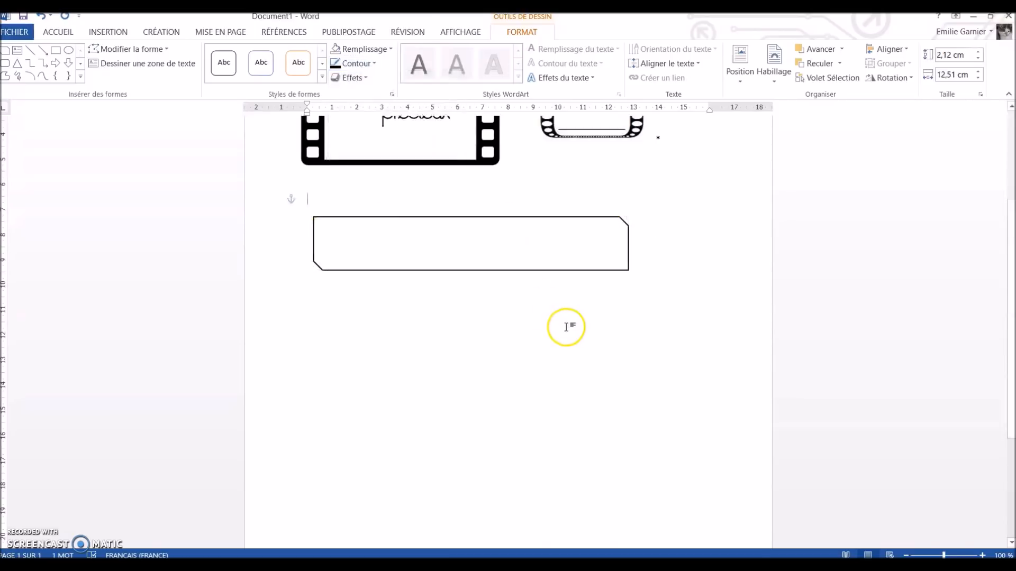
- Add the text "La vie est belle !!" inside the snipped-corner rectangle
left_click(354, 217)
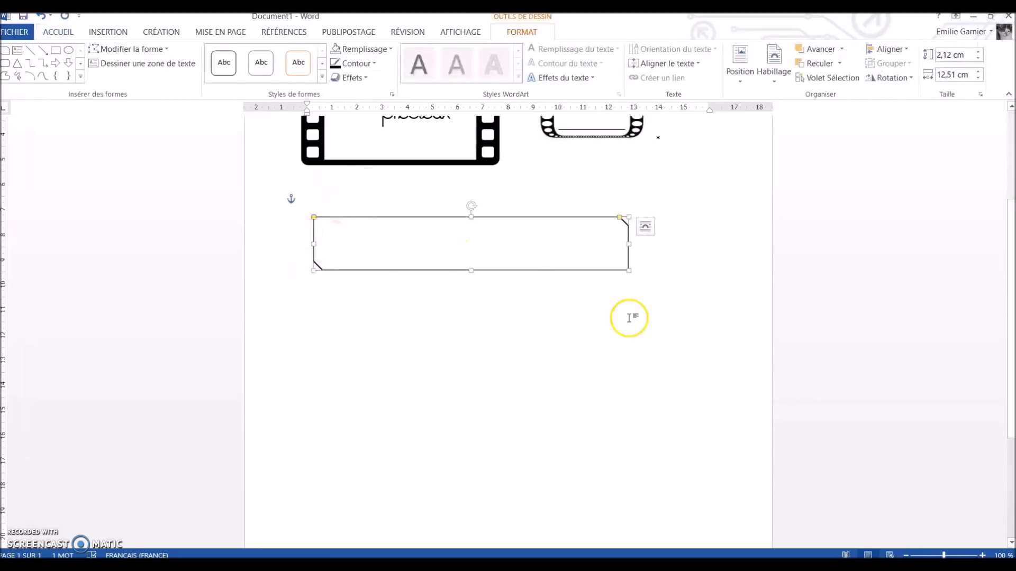
right_click(449, 222)
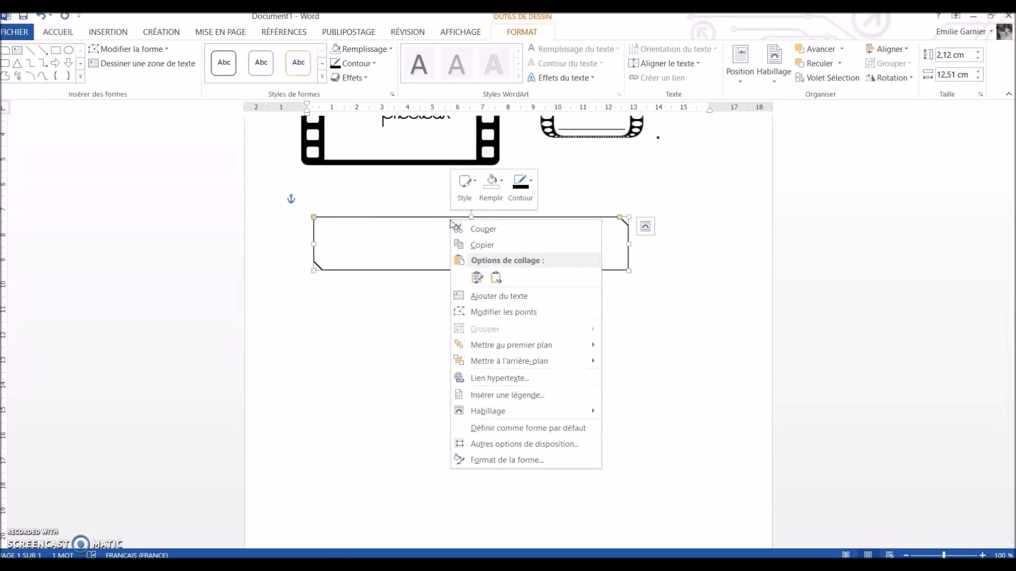
left_click(526, 299)
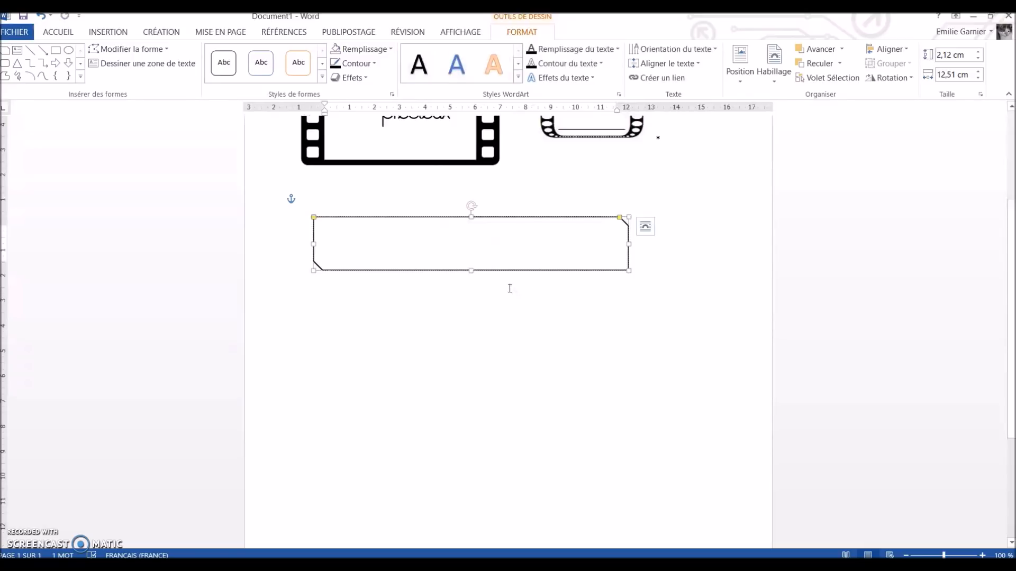
type("a")
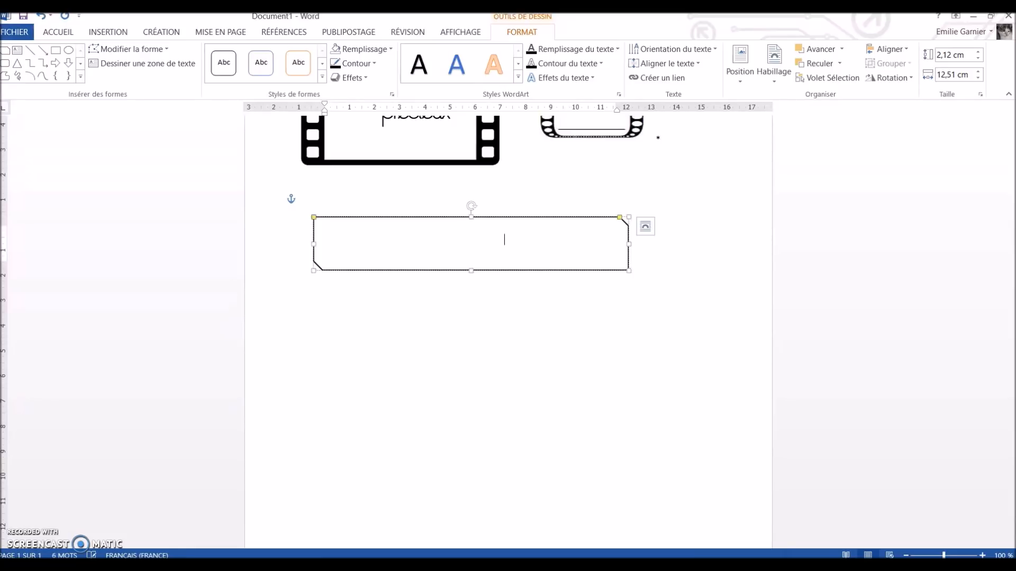
- Set the text fill of "La vie est belle !!" to black
left_click_drag(538, 245, 340, 236)
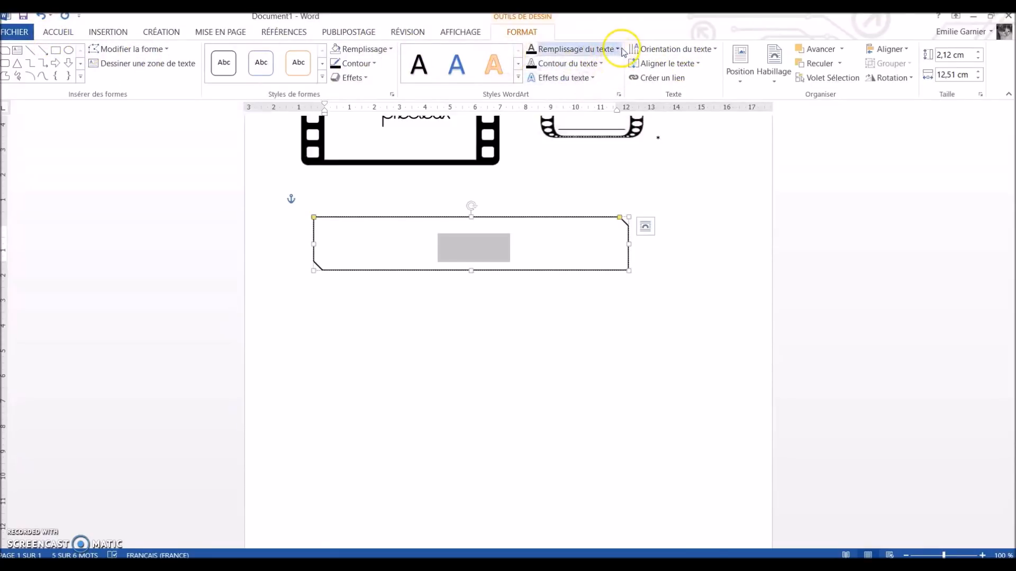
left_click(620, 50)
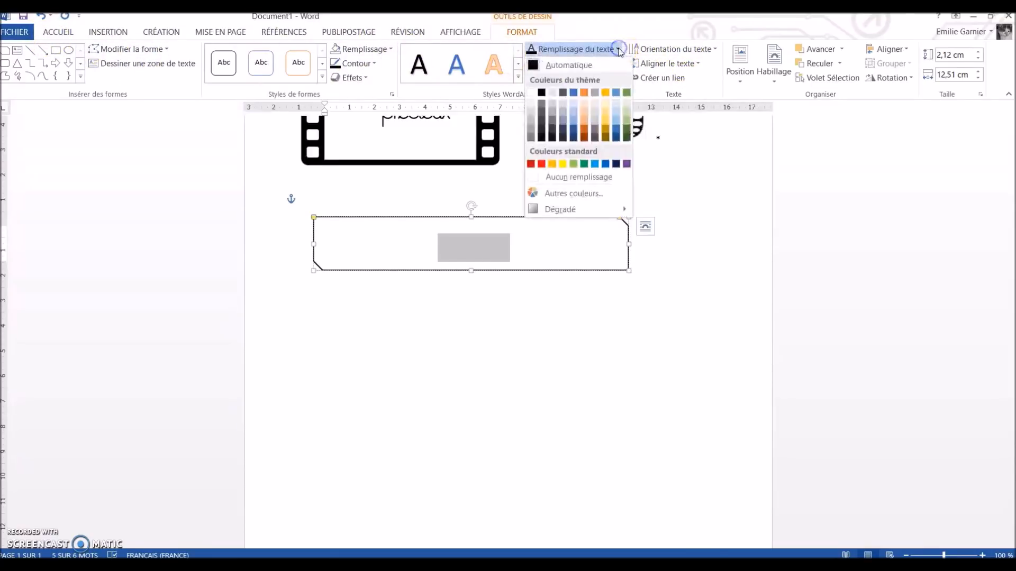
left_click(540, 94)
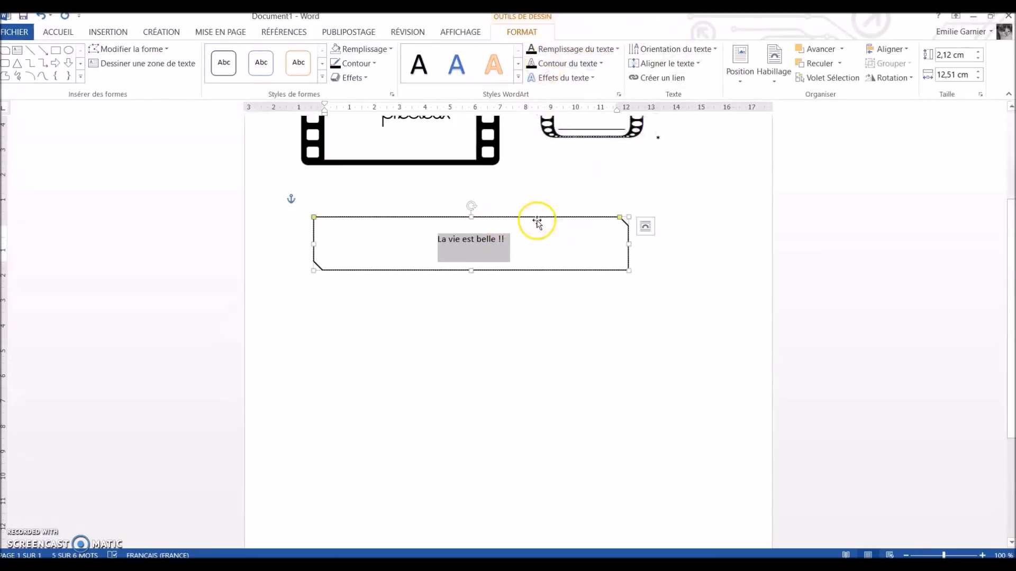
left_click(541, 251)
- Move the "La vie est belle !!" label down the page and then back up to just below the film-strip images
left_click_drag(533, 218, 548, 355)
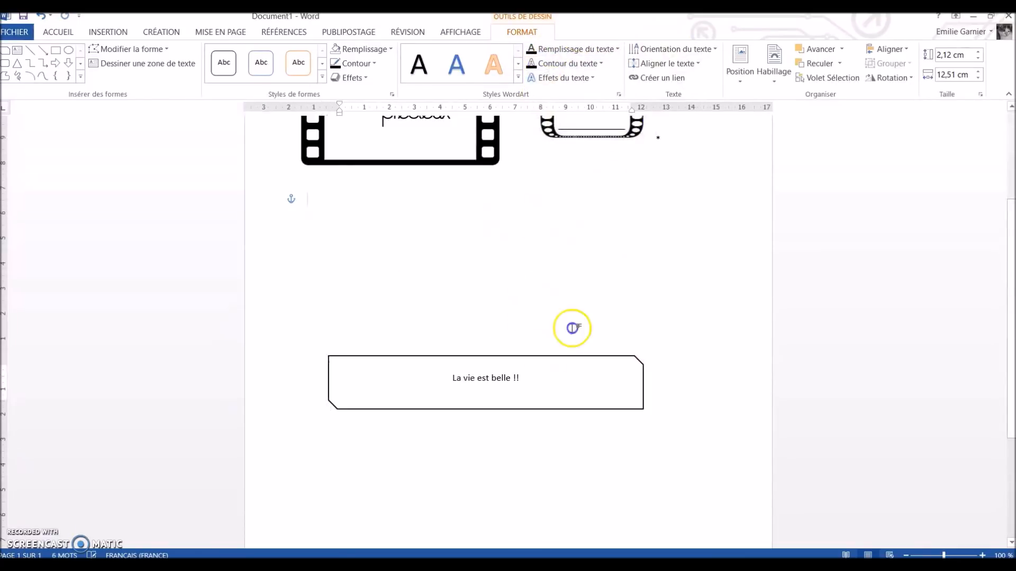
left_click(563, 340)
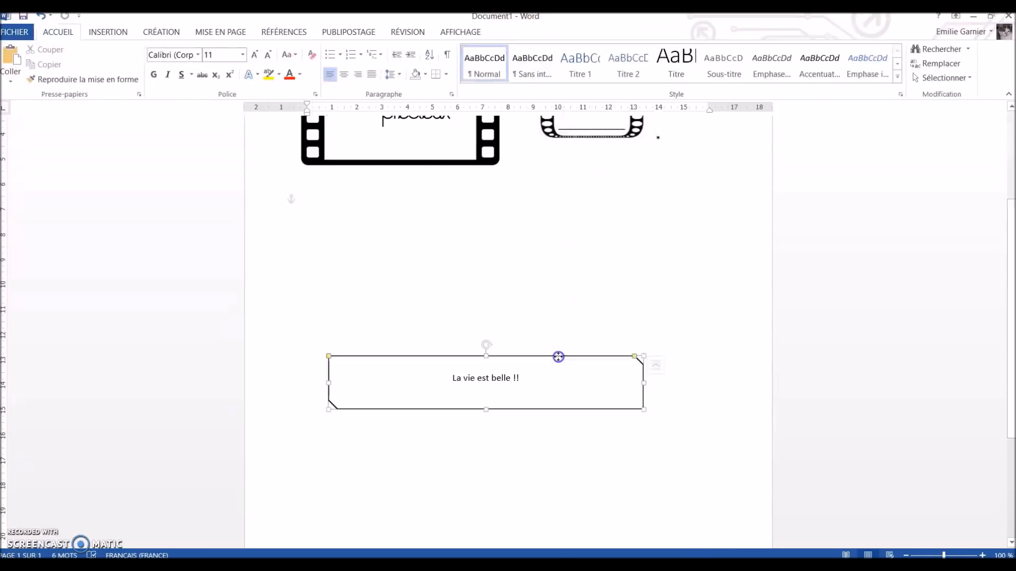
left_click_drag(558, 356, 567, 197)
- Format the text "La vie est belle !!" in Edwardian Script at size 36 and deselect the label
left_click_drag(449, 209, 533, 238)
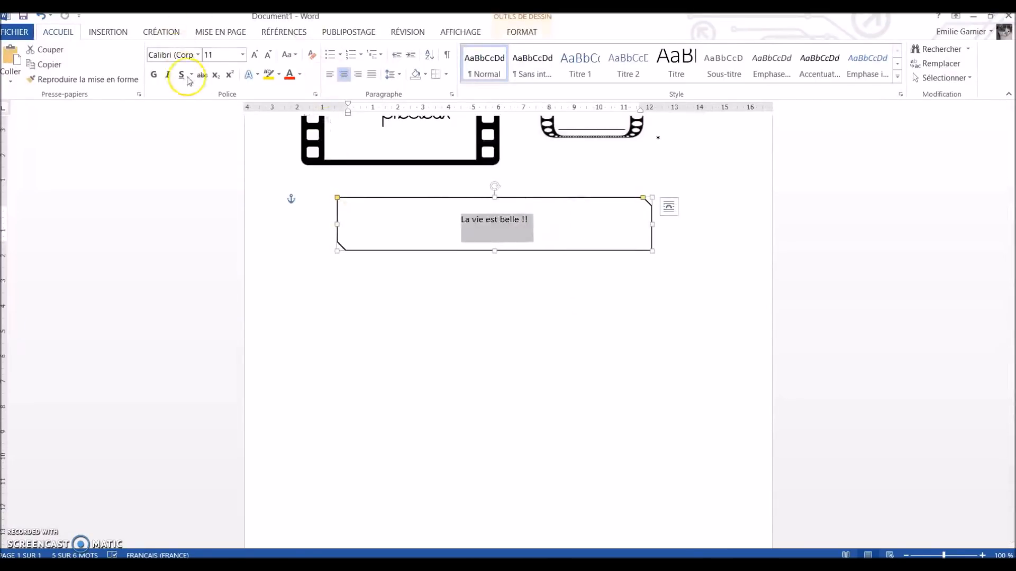
left_click(197, 54)
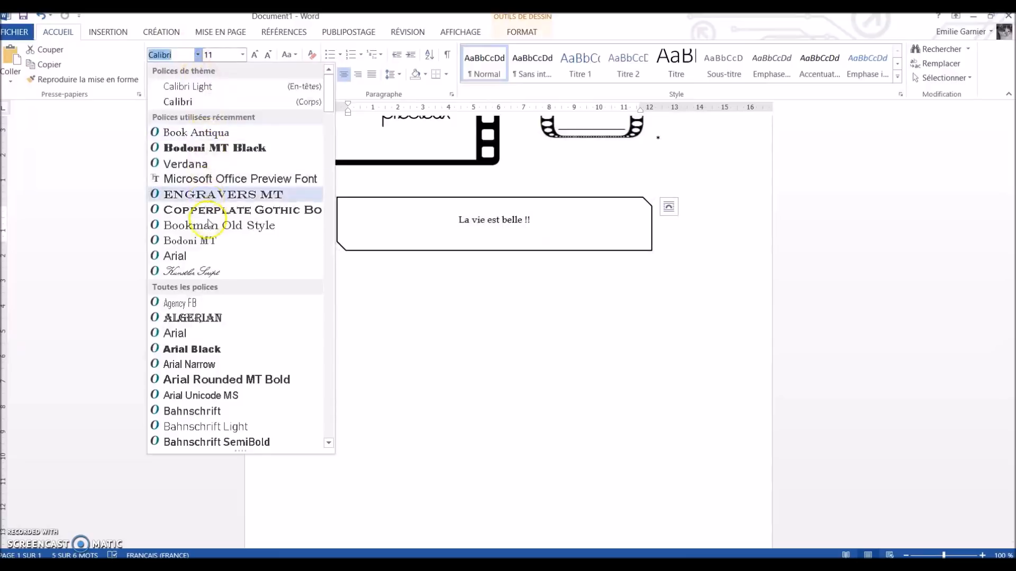
scroll(233, 397, "down", 10)
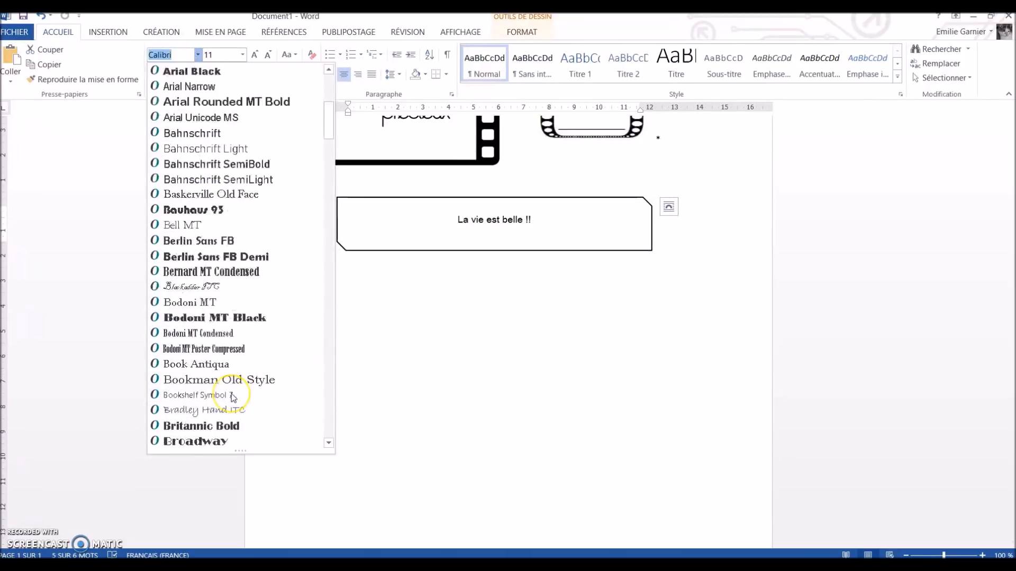
scroll(233, 398, "down", 8)
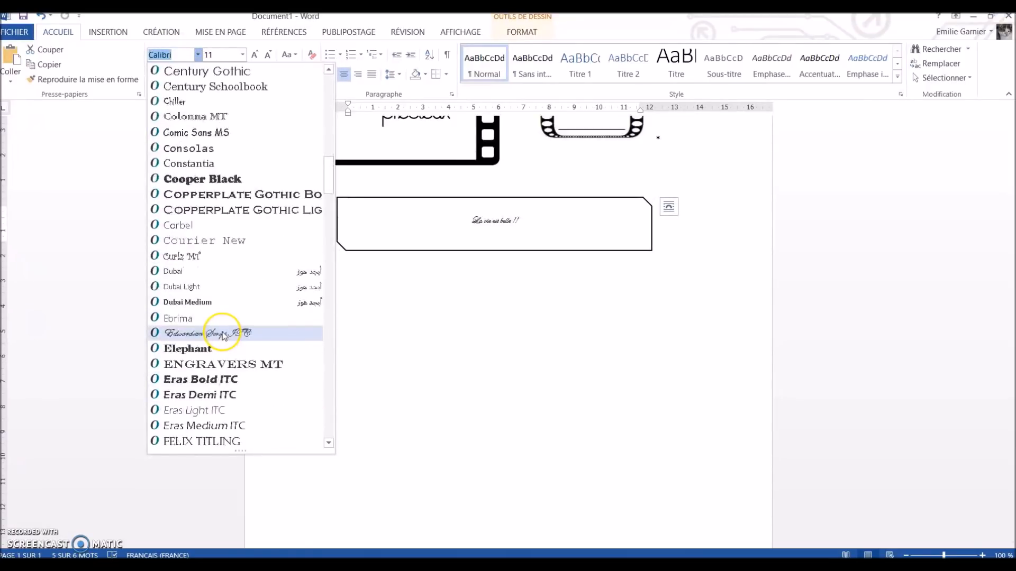
left_click(233, 287)
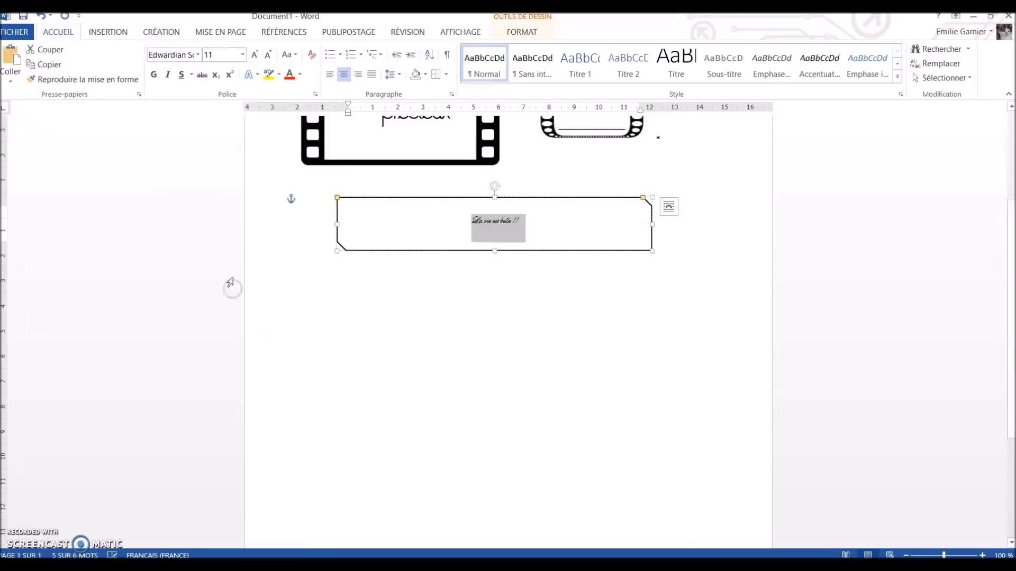
left_click(242, 54)
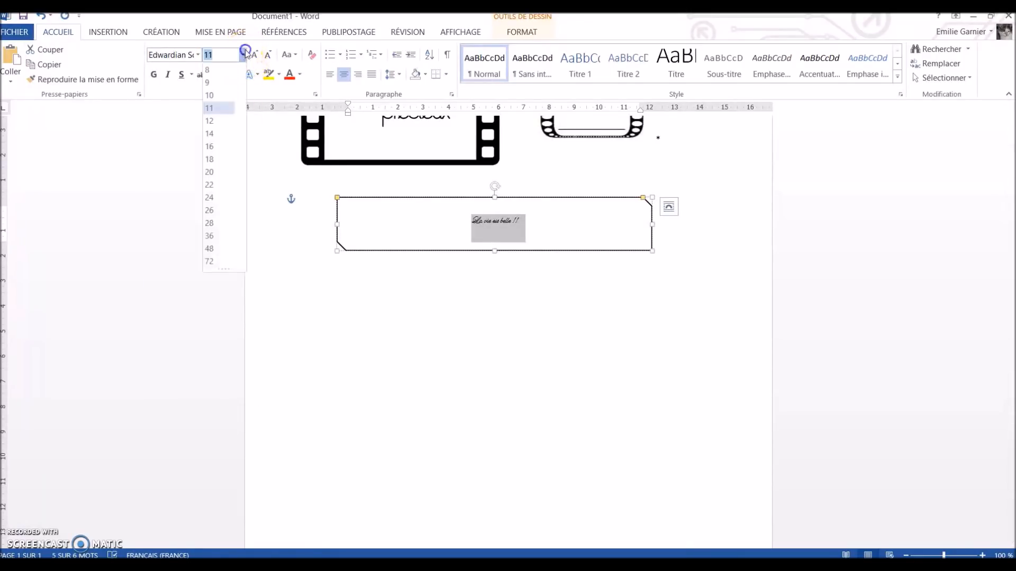
left_click(222, 236)
left_click(578, 351)
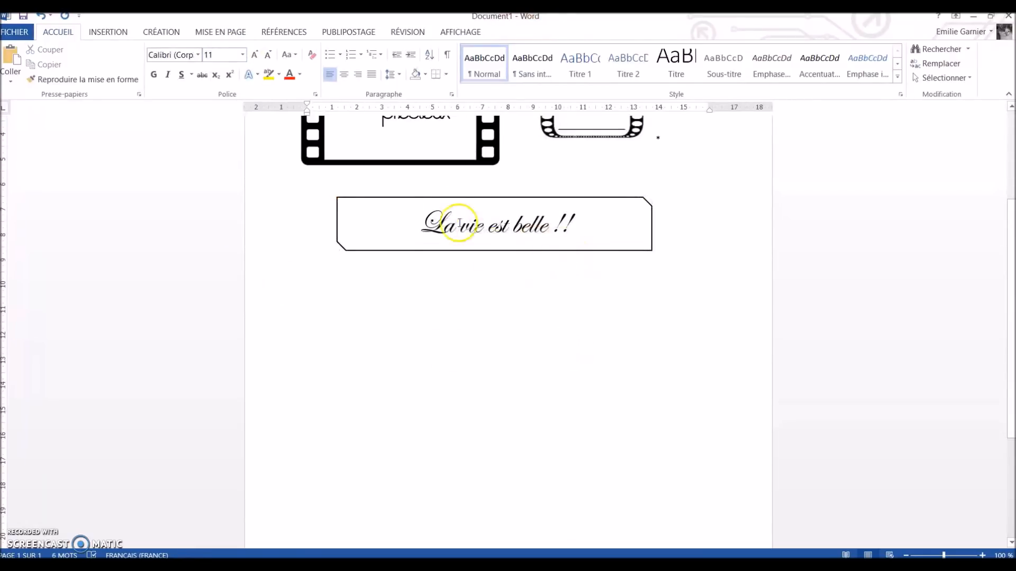
- Move the "La vie est belle !!" label slightly lower on the page and fill it with orange
left_click_drag(445, 200, 425, 265)
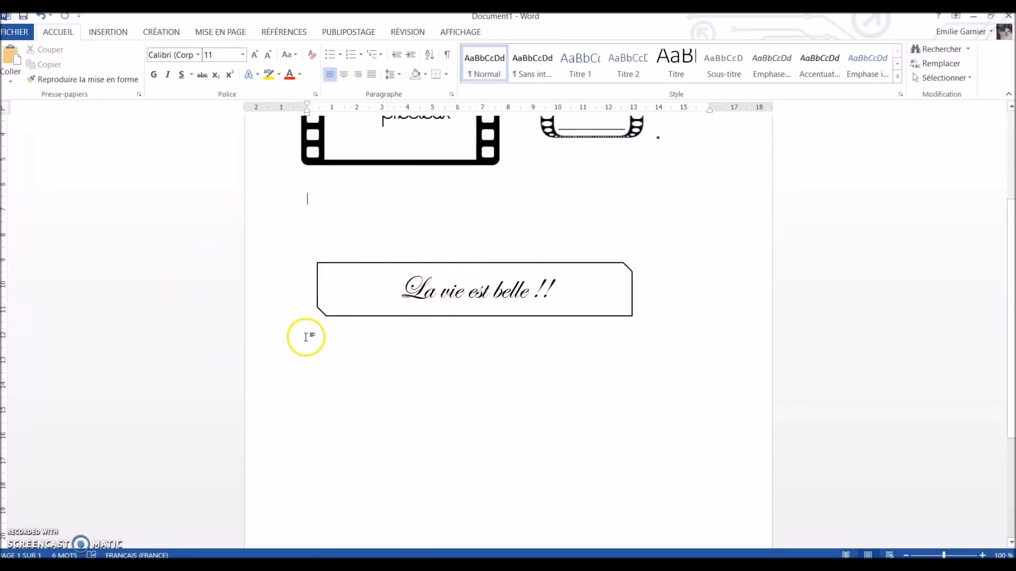
left_click(427, 269)
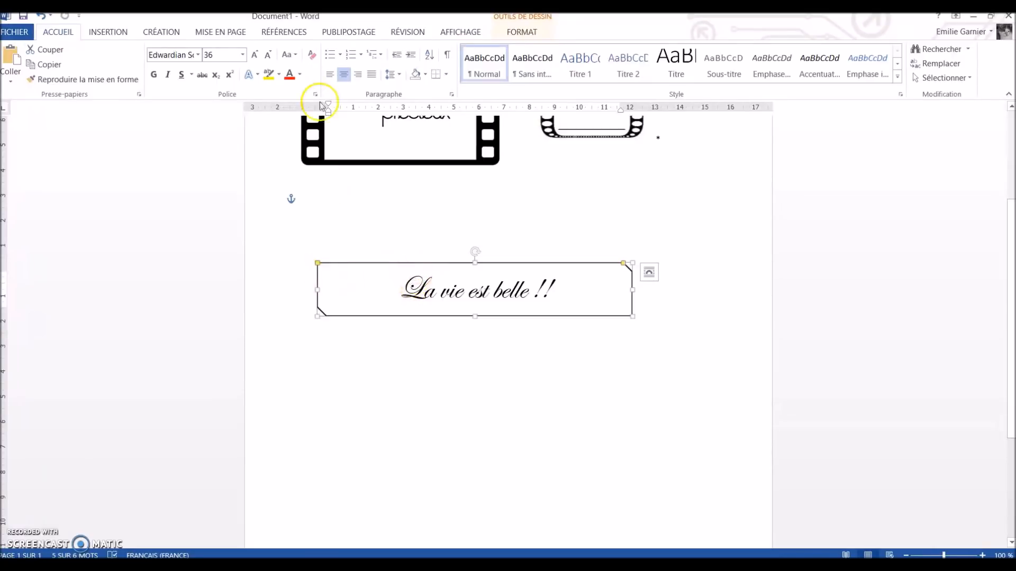
left_click(530, 33)
left_click(389, 49)
left_click(390, 77)
left_click(678, 324)
left_click(492, 263)
left_click(499, 276)
left_click(510, 245)
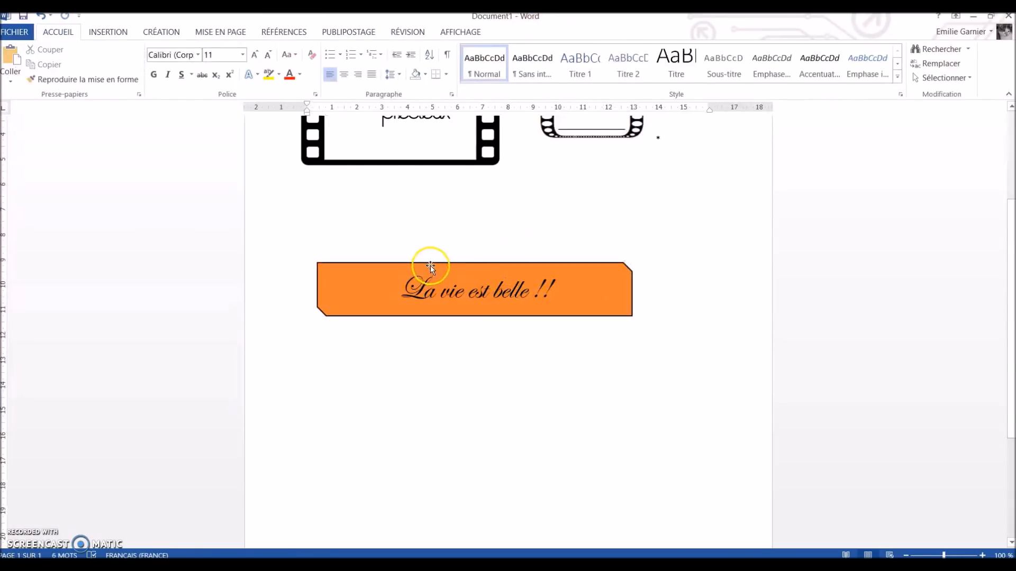
- Undo the orange fill and the last move of the "La vie est belle !!" label
left_click(429, 265)
key("ctrl")
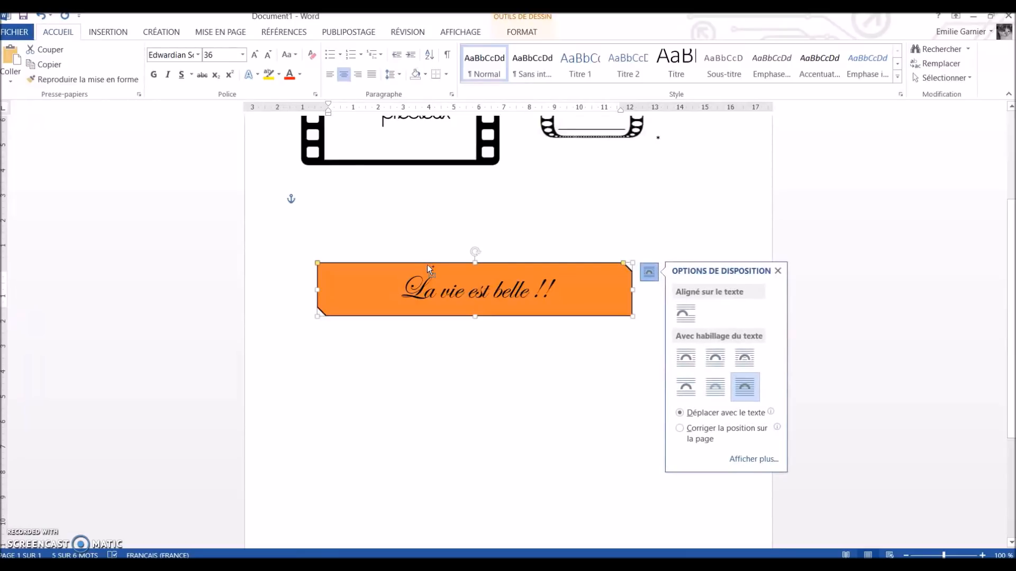
key("ctrl+z")
key("ctrl+z")
key("ctrl+z")
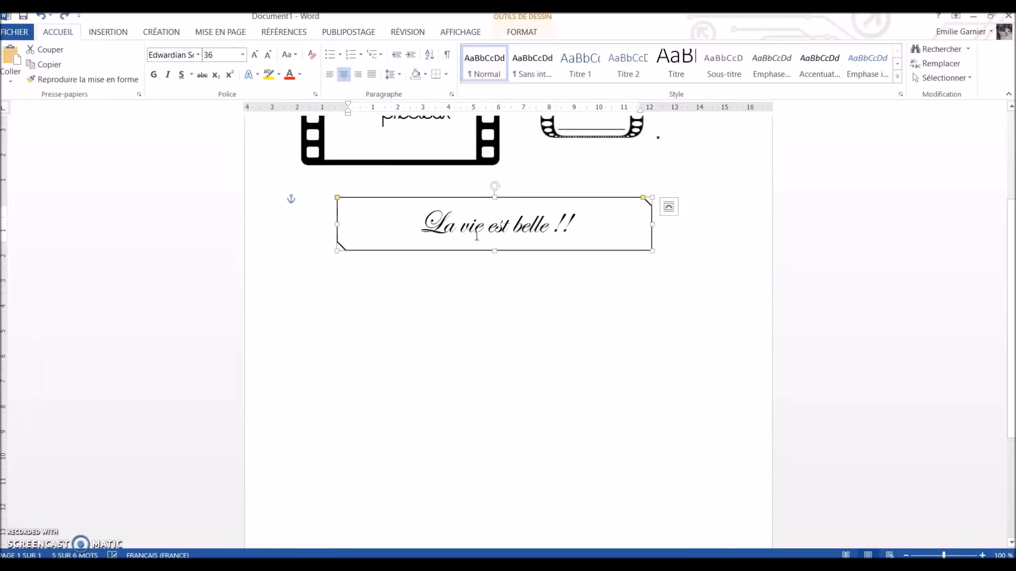
- Redo the "La vie est belle !!" label's move and orange fill, and bring the label back up to just below the film-strip images
key("ctrl+y")
key("ctrl+y")
scroll(491, 267, "up", 1)
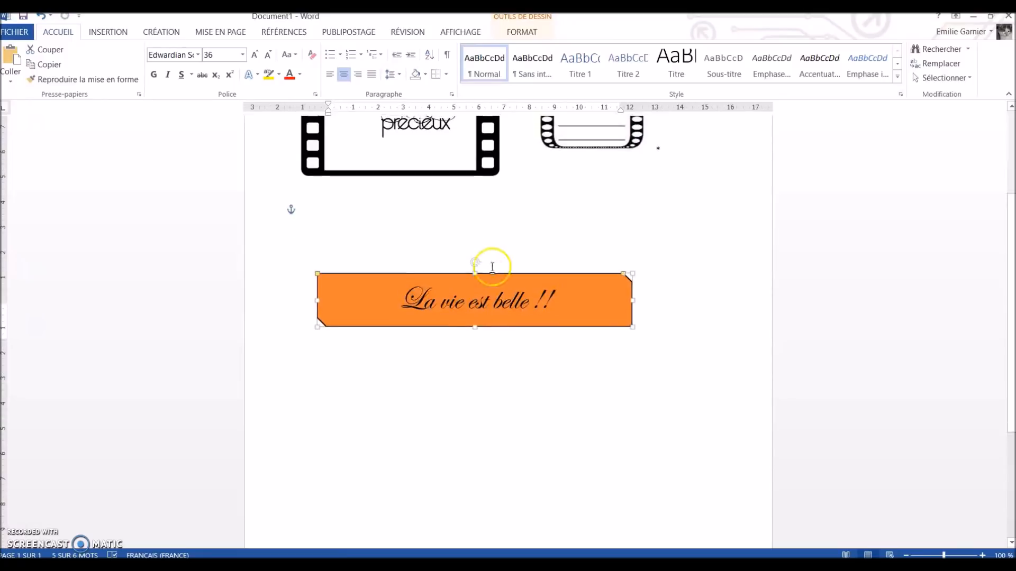
left_click_drag(427, 294, 429, 233)
- Draw a tag shape with two snipped upper corners below the orange label, about 6.22 cm high and 3.45 cm wide
left_click(108, 32)
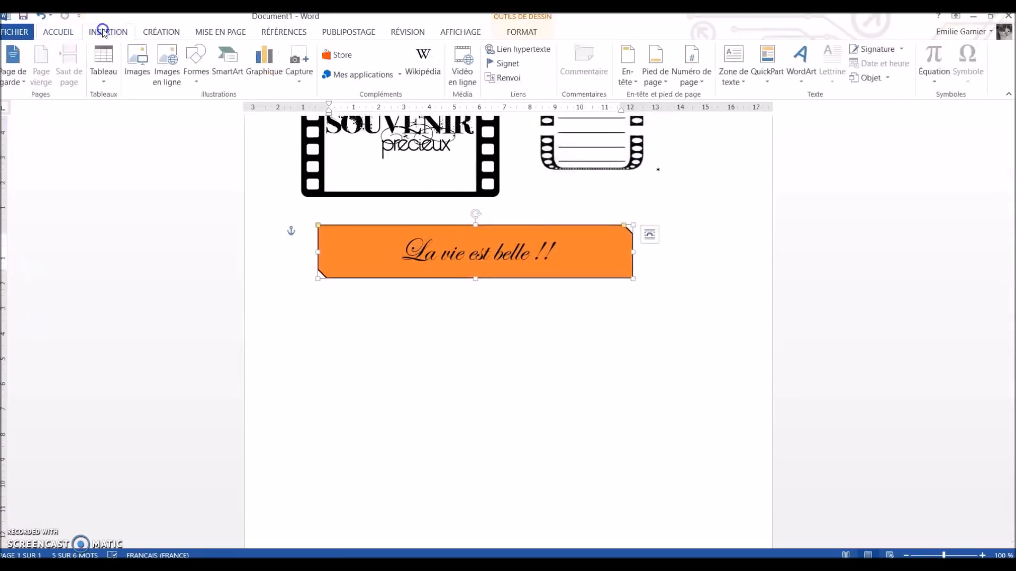
left_click(211, 82)
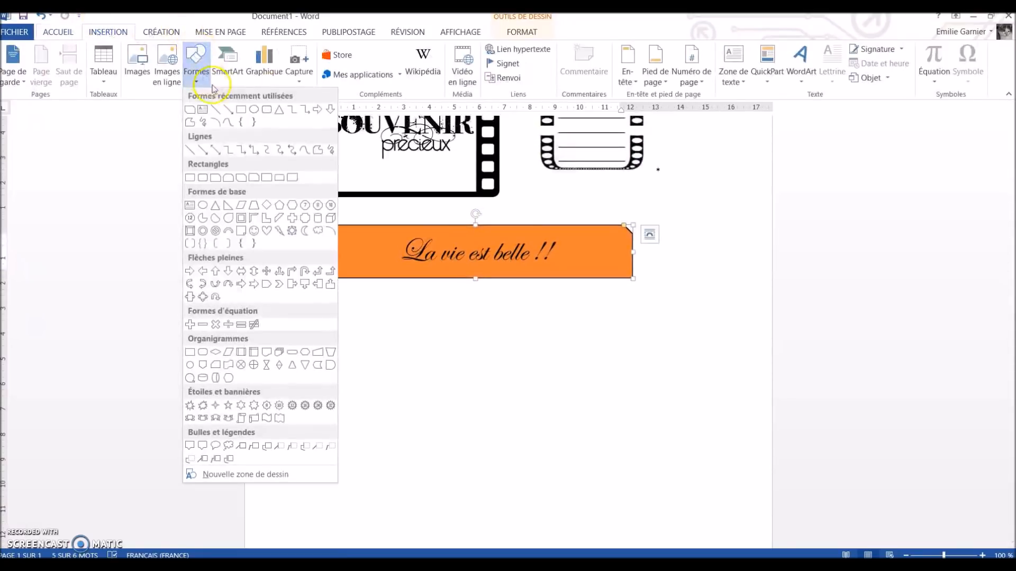
left_click(229, 180)
left_click_drag(345, 460, 496, 373)
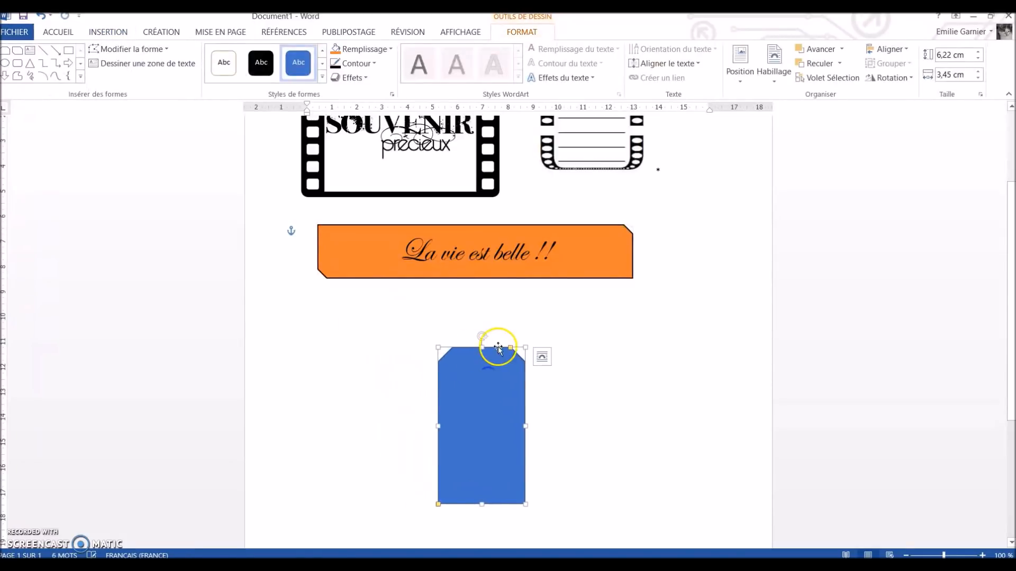
- Give the tag shape a very pale blue fill and a standard light blue outline, and deselect it
scroll(490, 297, "down", 4)
left_click(384, 51)
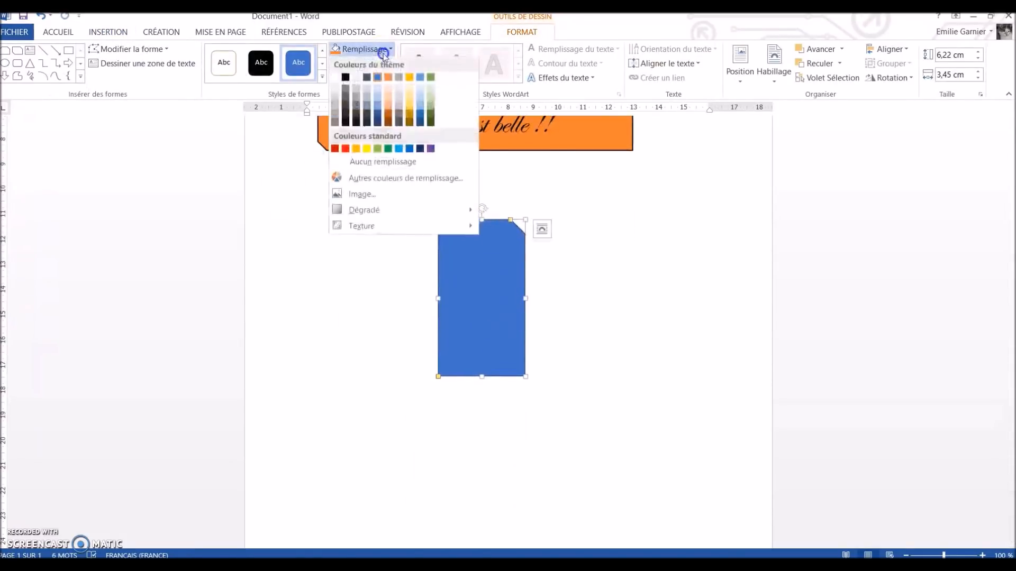
left_click(420, 89)
left_click(355, 63)
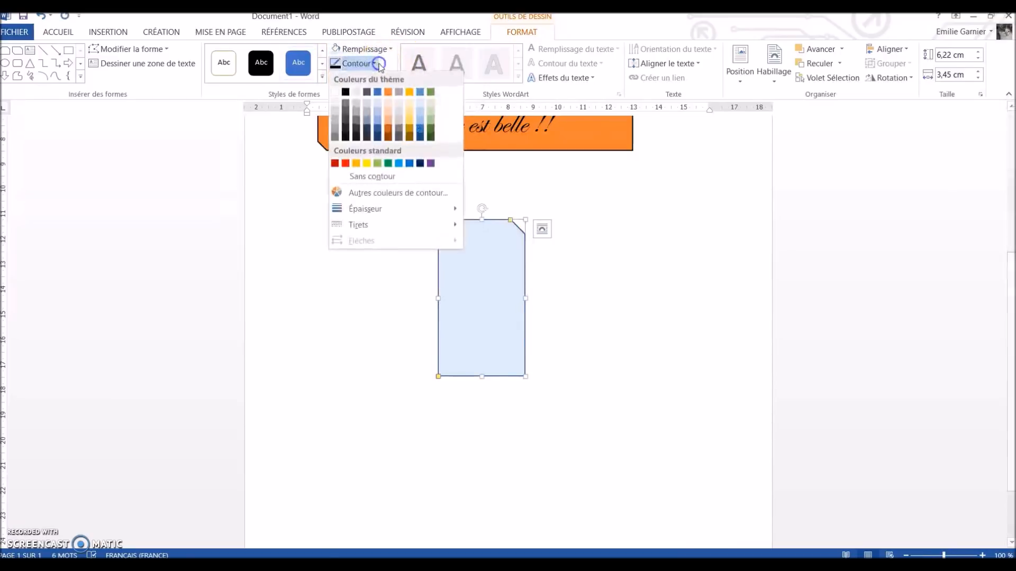
left_click(399, 163)
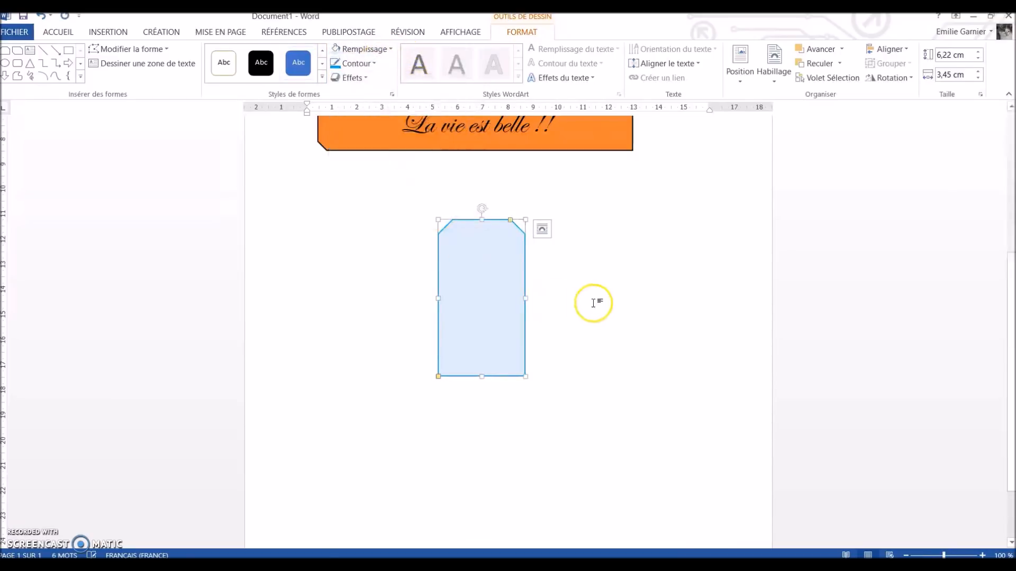
left_click(590, 306)
- Move the pale blue tag left and slightly up, closer beneath the orange label, and deselect it
scroll(505, 297, "up", 1)
left_click(508, 333)
left_click_drag(484, 336, 412, 311)
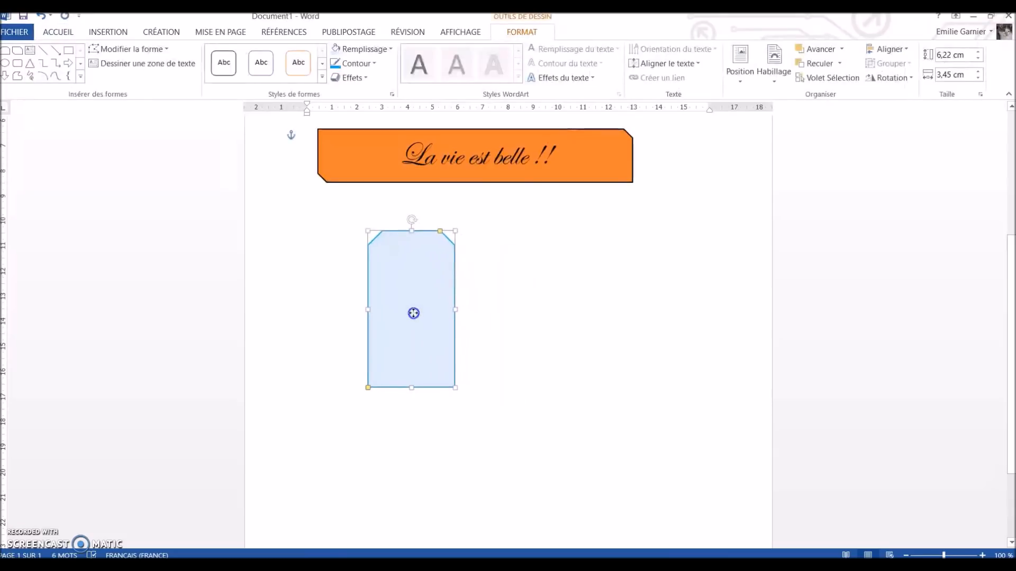
left_click(664, 295)
- Draw a small circle about 0.36 cm in diameter near the tag's upper edge as its hole, and deselect it
left_click(108, 32)
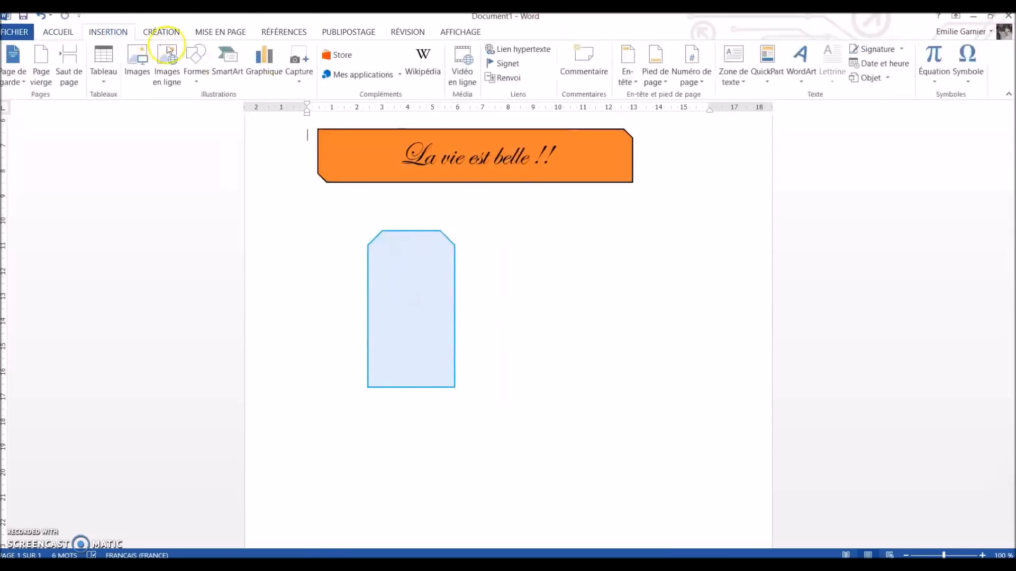
left_click(196, 66)
left_click(267, 107)
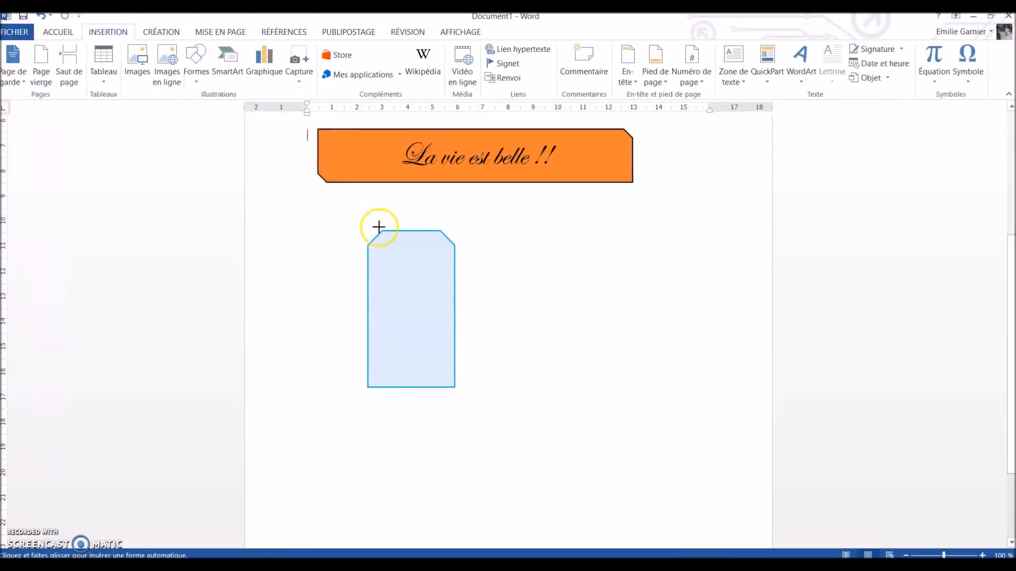
left_click_drag(400, 242, 408, 251)
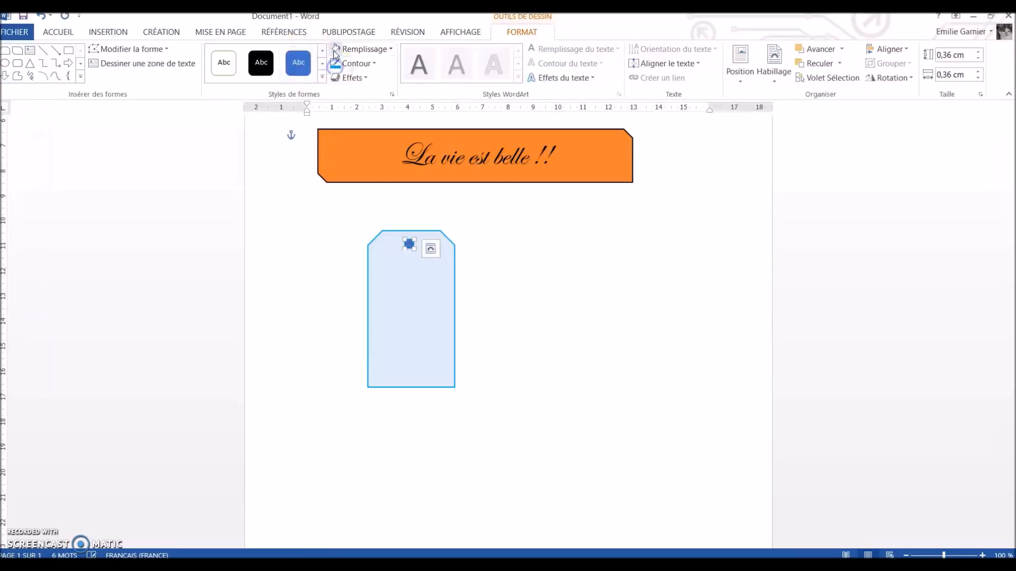
left_click(635, 327)
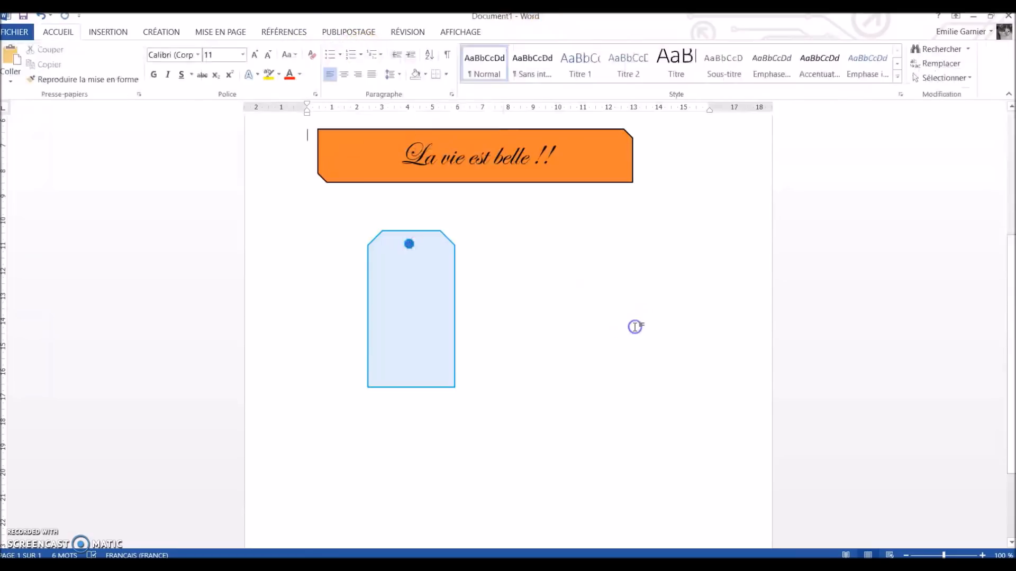
- Shift the small circle slightly right to centre it across the tag's width, and deselect it
left_click(409, 244)
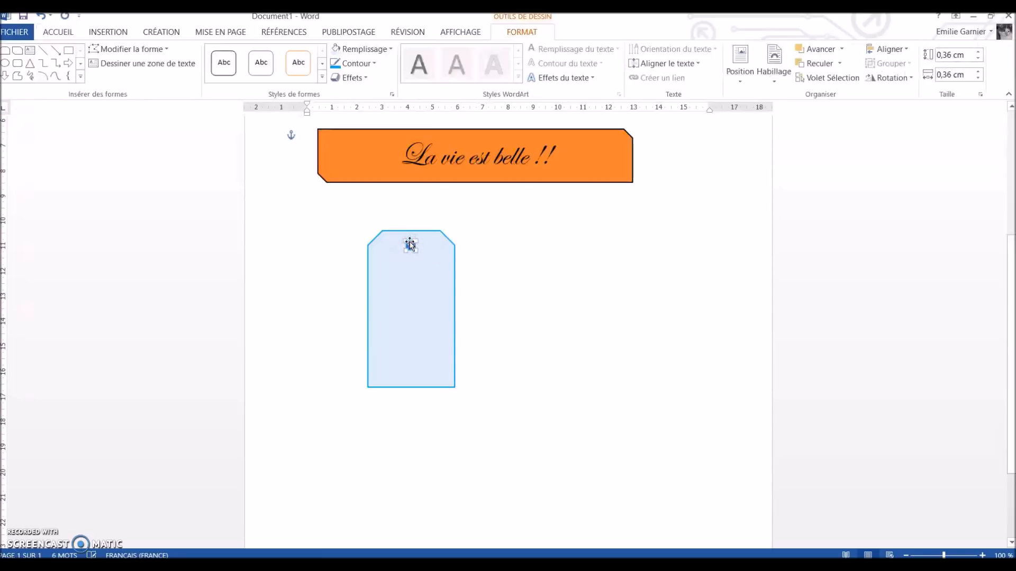
left_click(635, 338)
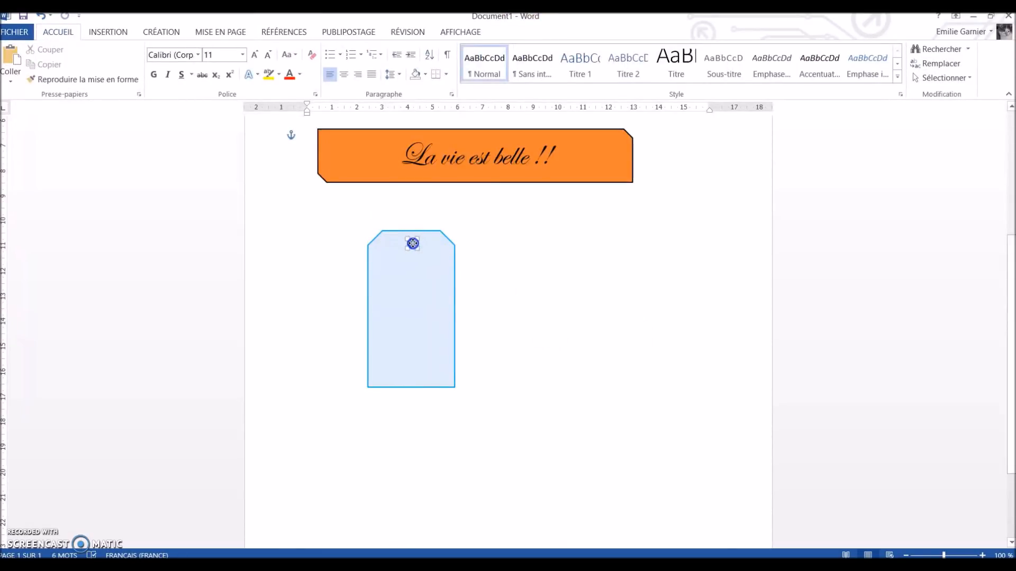
left_click(561, 263)
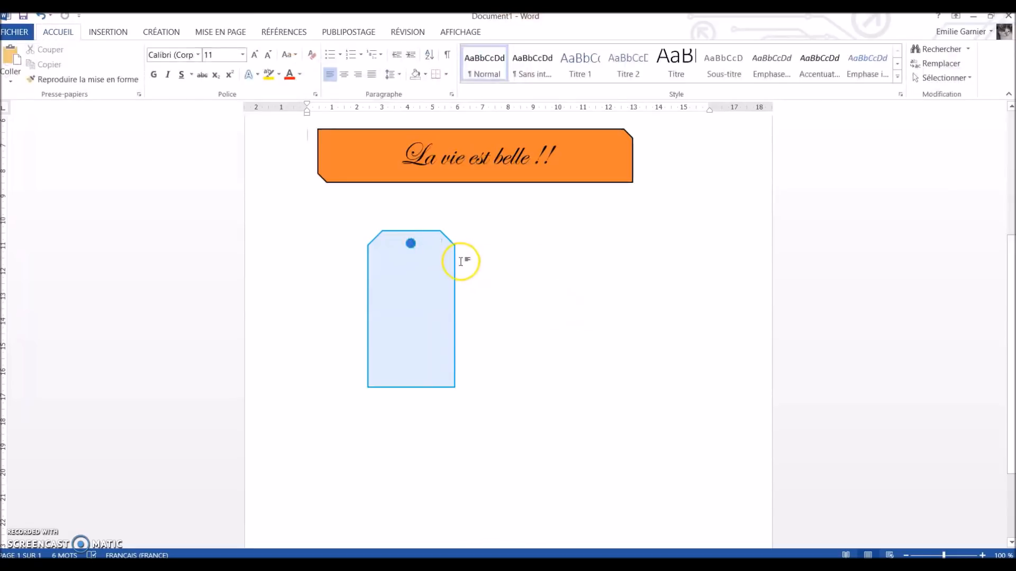